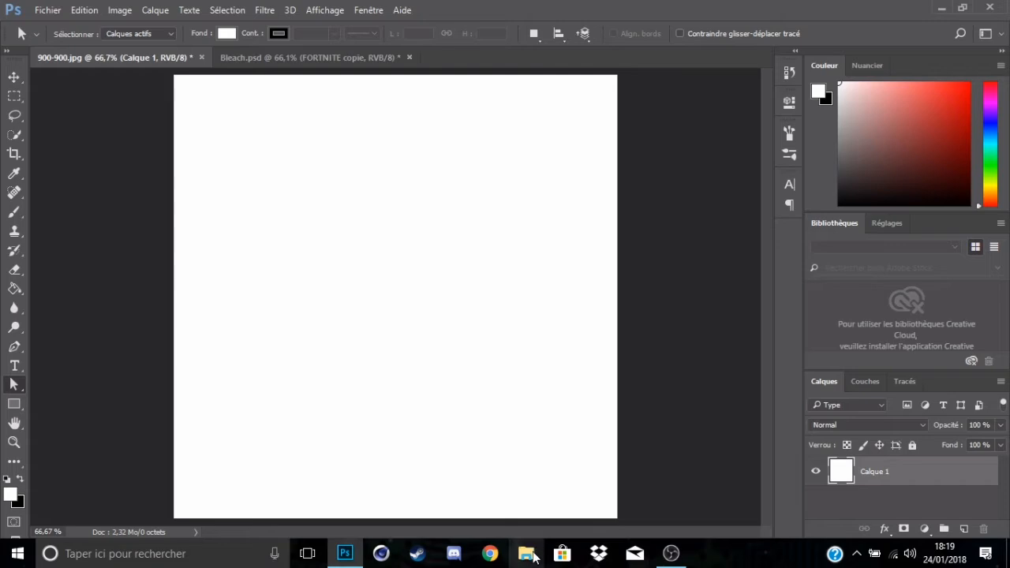
Step: Switch to File Explorer and open the photo DSC_0028.JPG to examine the hand-drawn logo sketch, then minimize it
{"action": "left_click", "coordinate": [529, 553]}
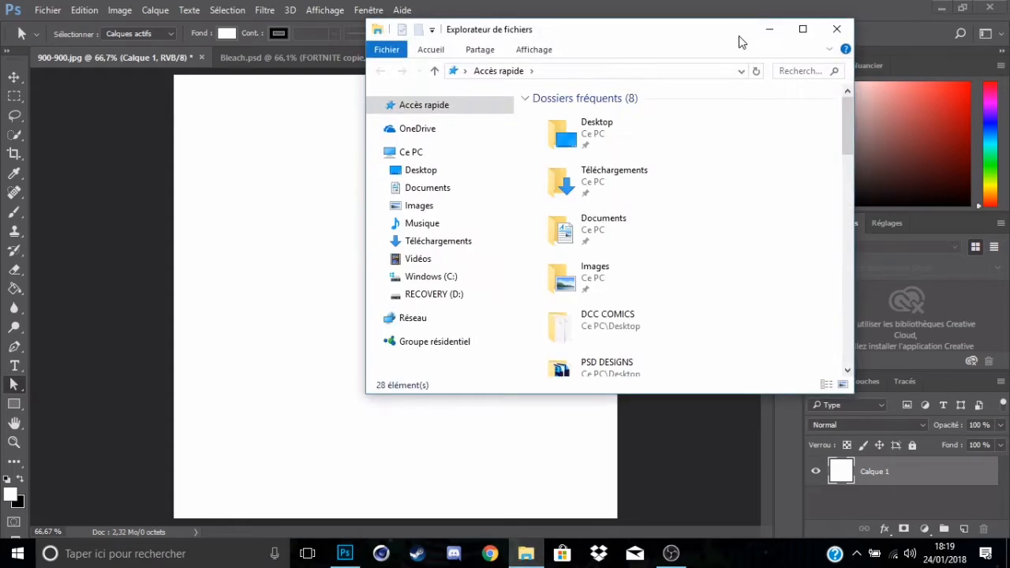
{"action": "left_click", "coordinate": [803, 28]}
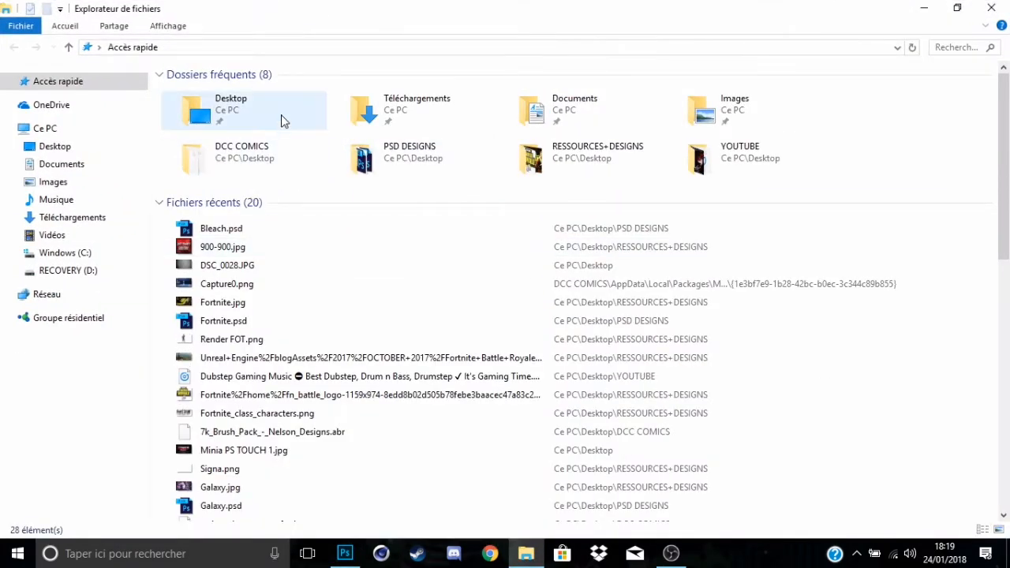
{"action": "double_click", "coordinate": [215, 266]}
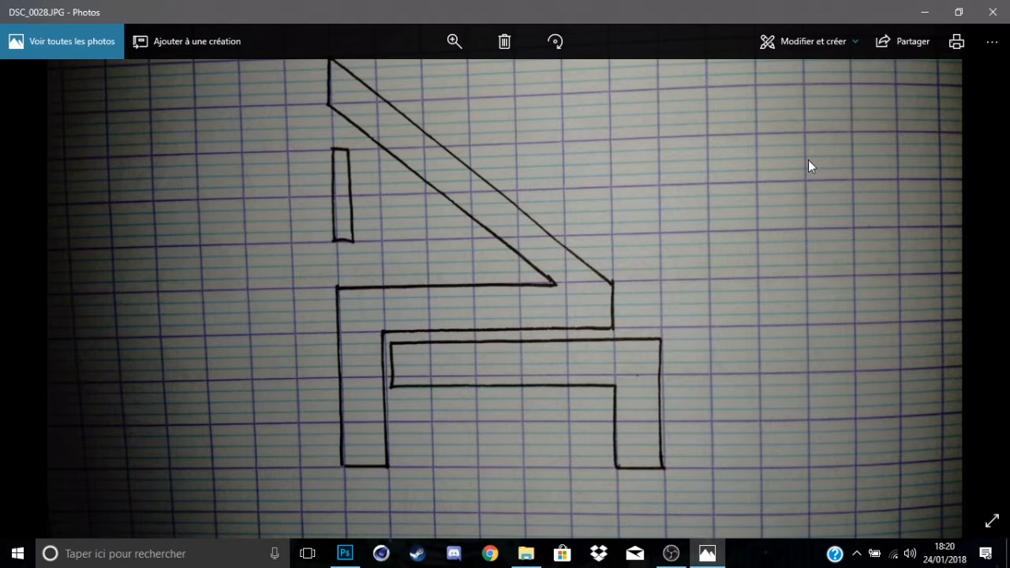
{"action": "left_click", "coordinate": [925, 12]}
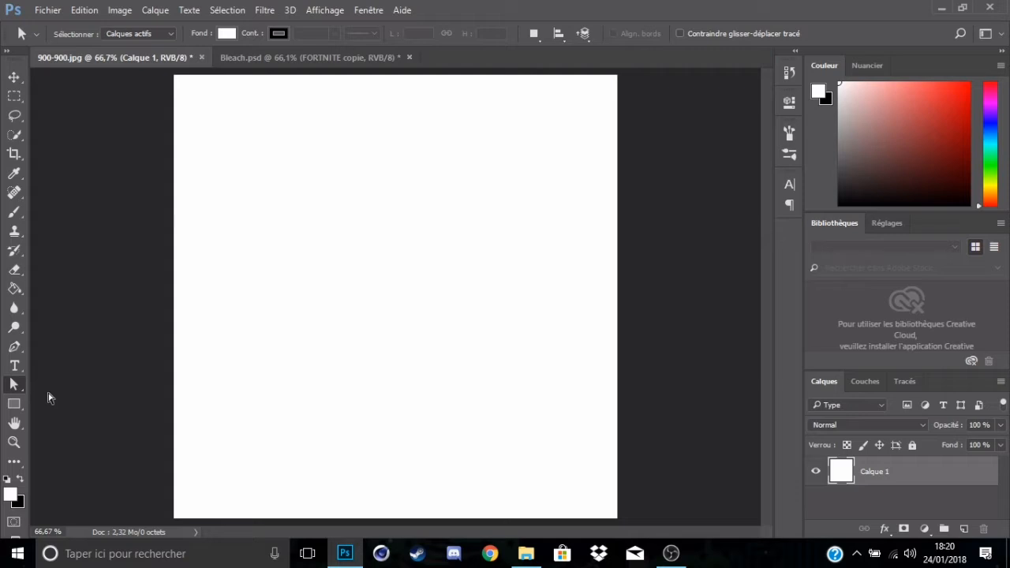
Step: Show the rulers, place one horizontal and one vertical guide through the canvas centre, and hide the rulers again
{"action": "key", "text": "ctrl+r"}
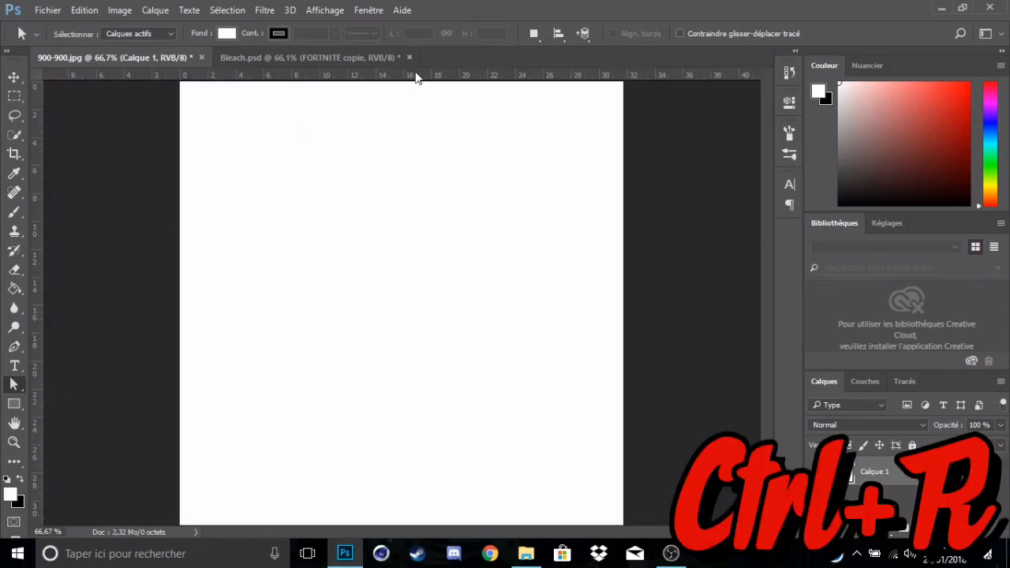
{"action": "left_click_drag", "start_coordinate": [419, 76], "coordinate": [412, 303]}
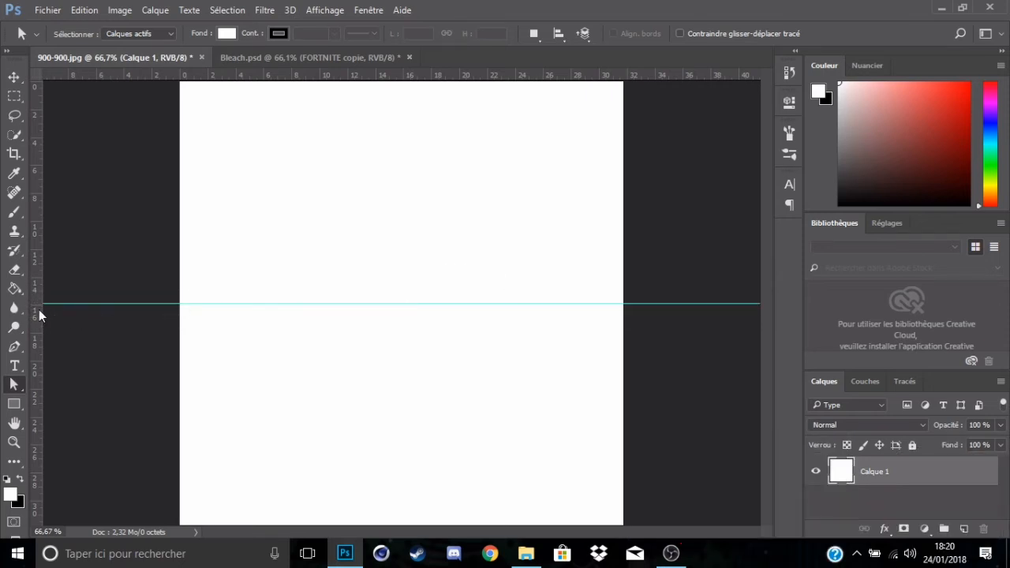
{"action": "left_click_drag", "start_coordinate": [38, 310], "coordinate": [402, 235]}
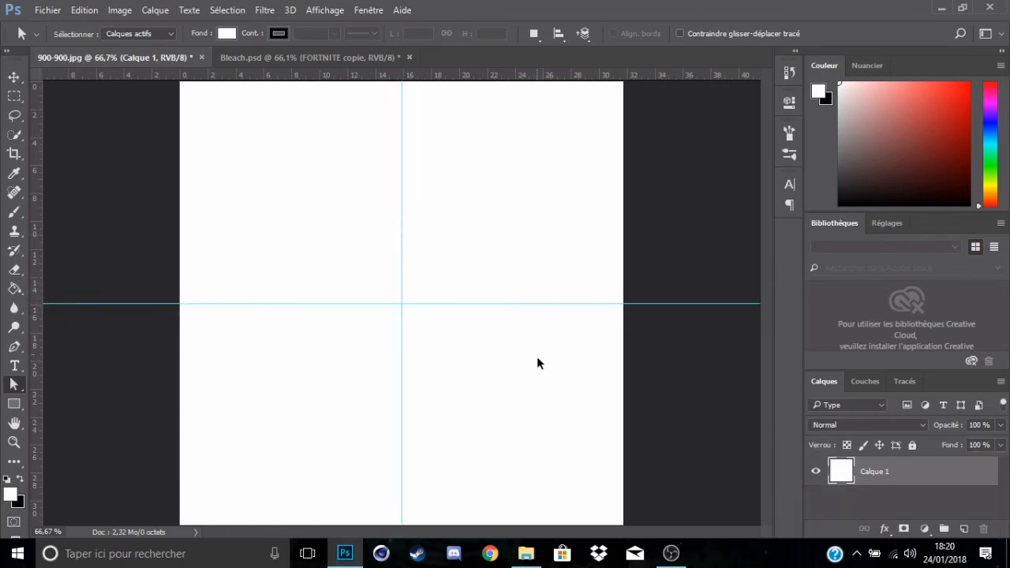
{"action": "key", "text": "ctrl+r"}
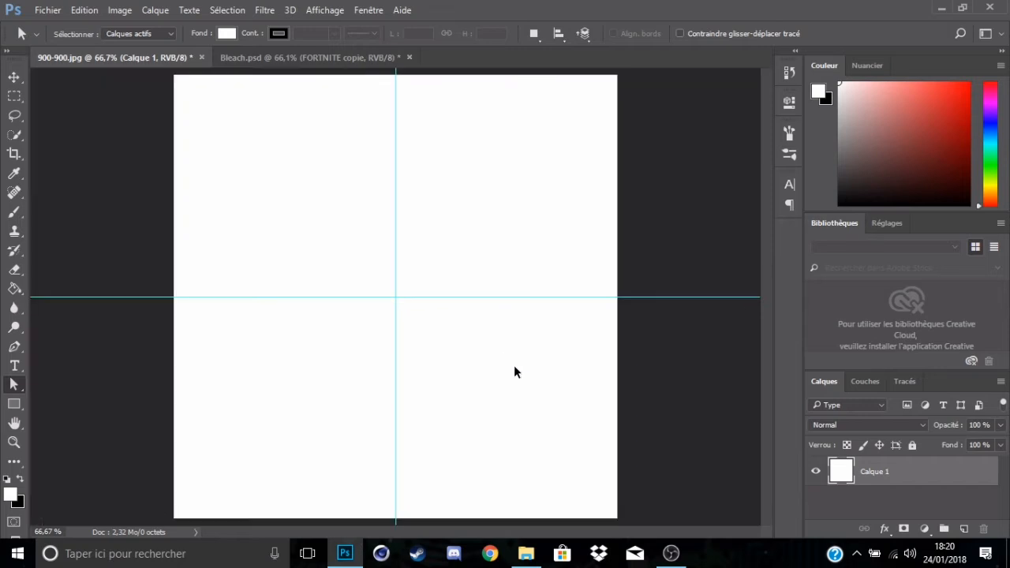
Step: Place the sketch photo DSC_0028.JPG from the Desktop folder into the 900-900.jpg document
{"action": "left_click", "coordinate": [527, 558]}
{"action": "scroll", "coordinate": [734, 201], "scroll_direction": "down", "scroll_amount": 3}
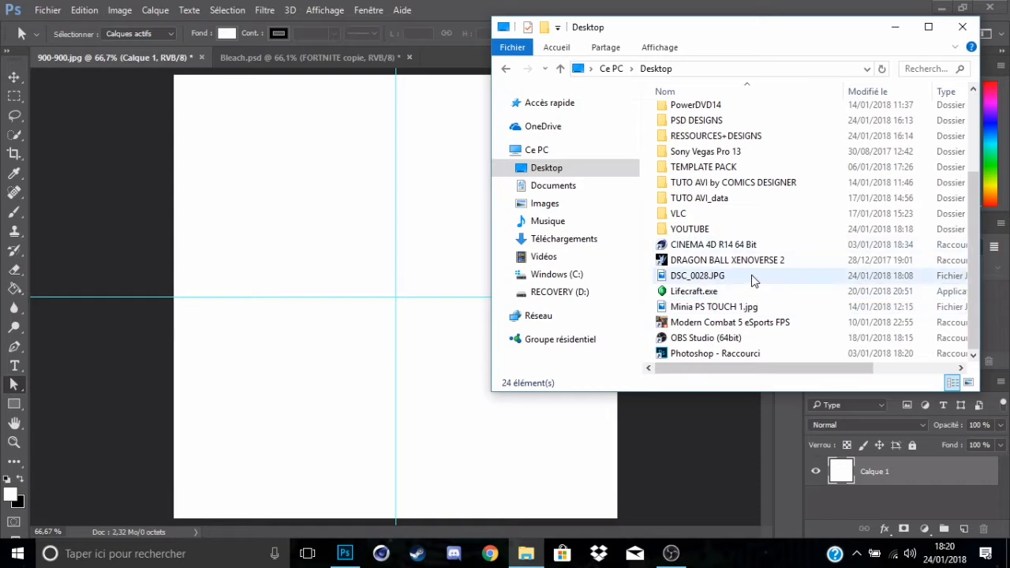
{"action": "left_click_drag", "start_coordinate": [753, 273], "coordinate": [398, 318]}
{"action": "left_click", "coordinate": [506, 443]}
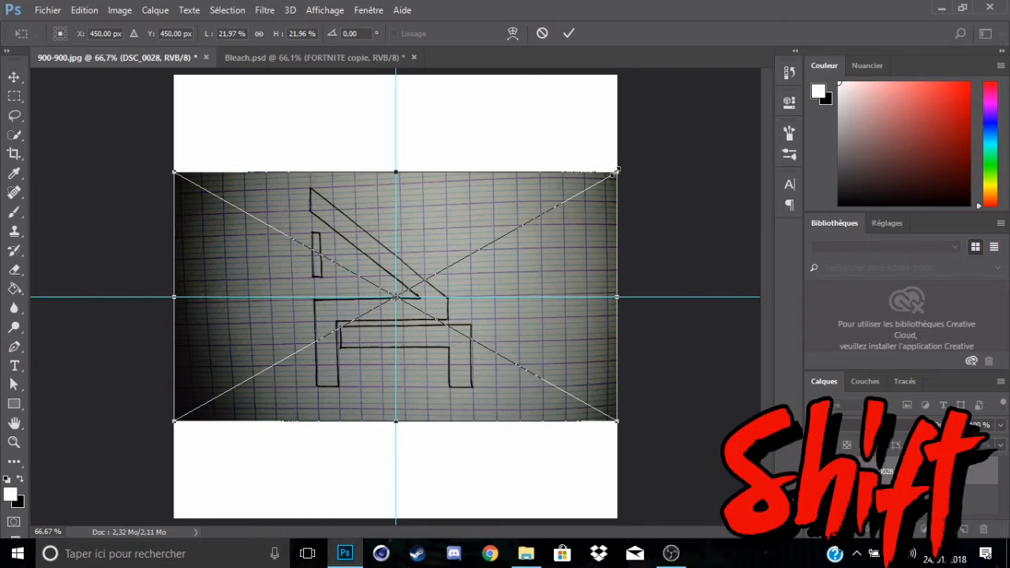
Step: Enlarge the placed sketch photo to about 42% so it covers the whole canvas, keeping it centred
{"action": "left_click_drag", "start_coordinate": [618, 170], "coordinate": [389, 297]}
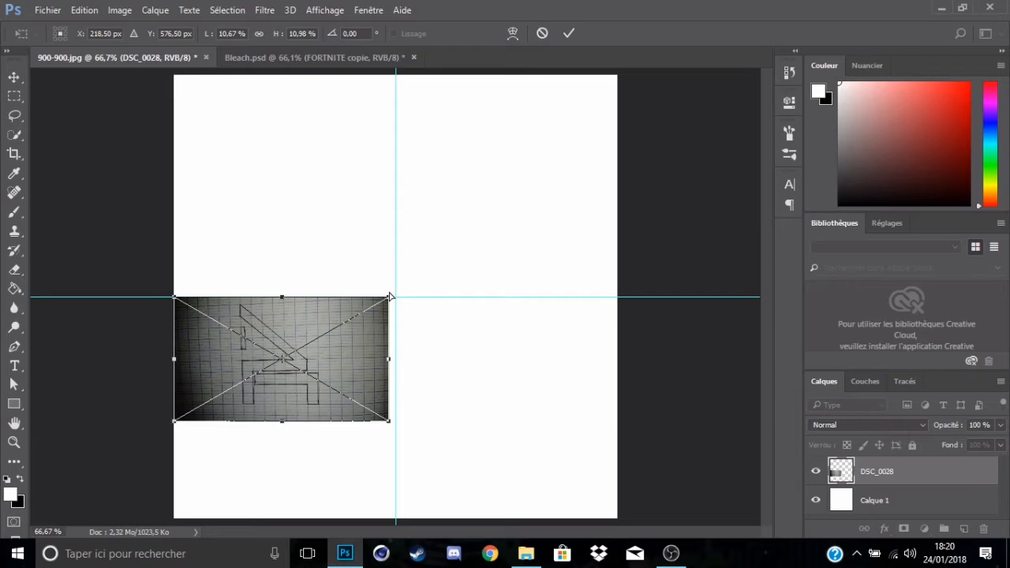
{"action": "key", "text": "ctrl+z"}
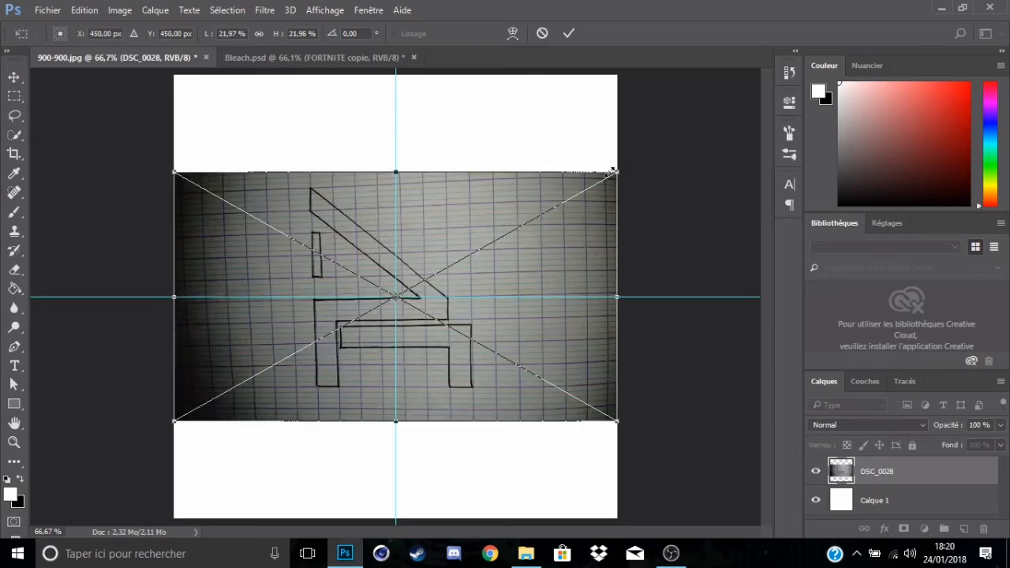
{"action": "left_click_drag", "start_coordinate": [613, 170], "coordinate": [842, 45]}
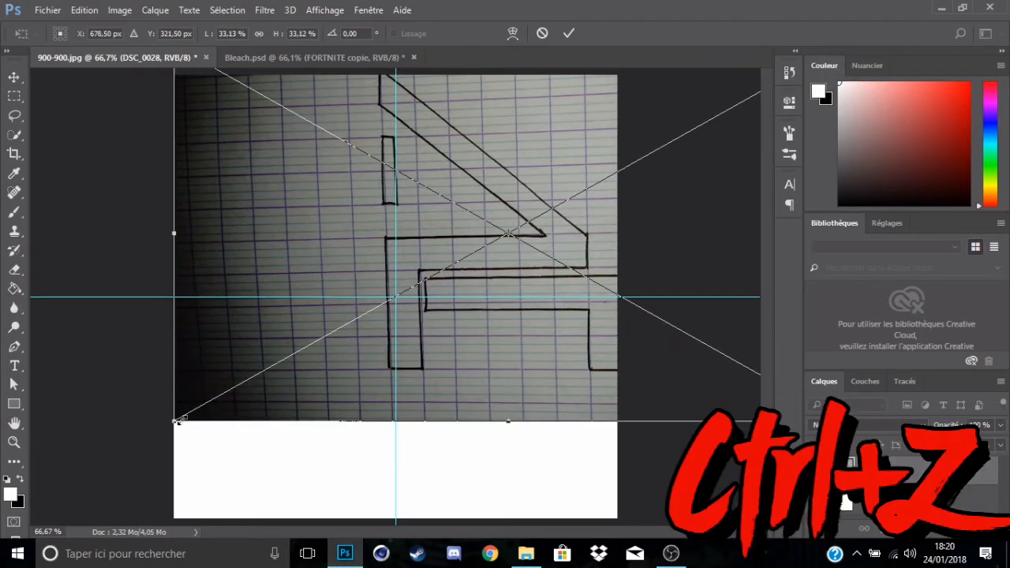
{"action": "left_click_drag", "start_coordinate": [177, 421], "coordinate": [2, 528]}
{"action": "left_click_drag", "start_coordinate": [387, 409], "coordinate": [374, 413]}
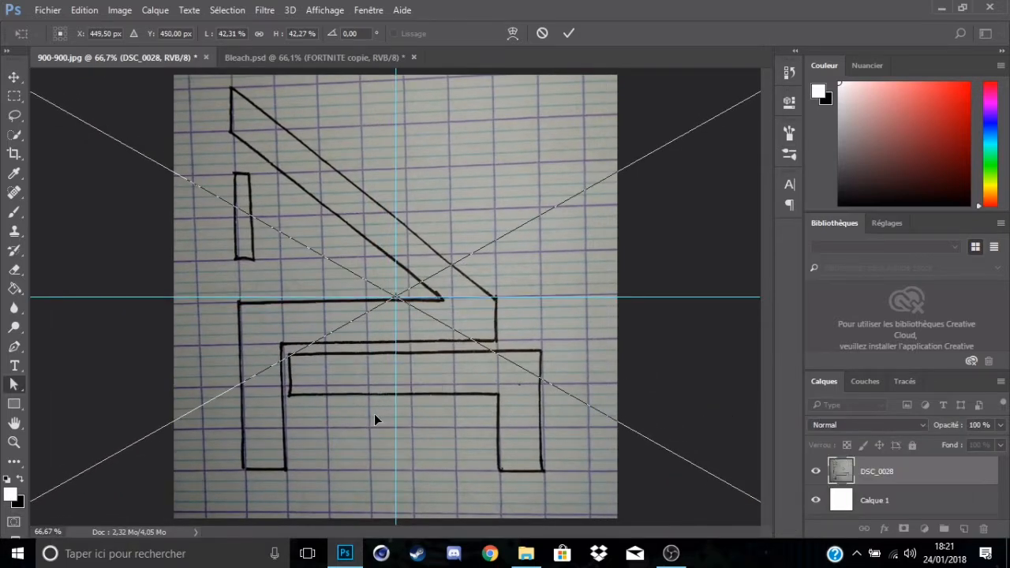
{"action": "key", "text": "Return"}
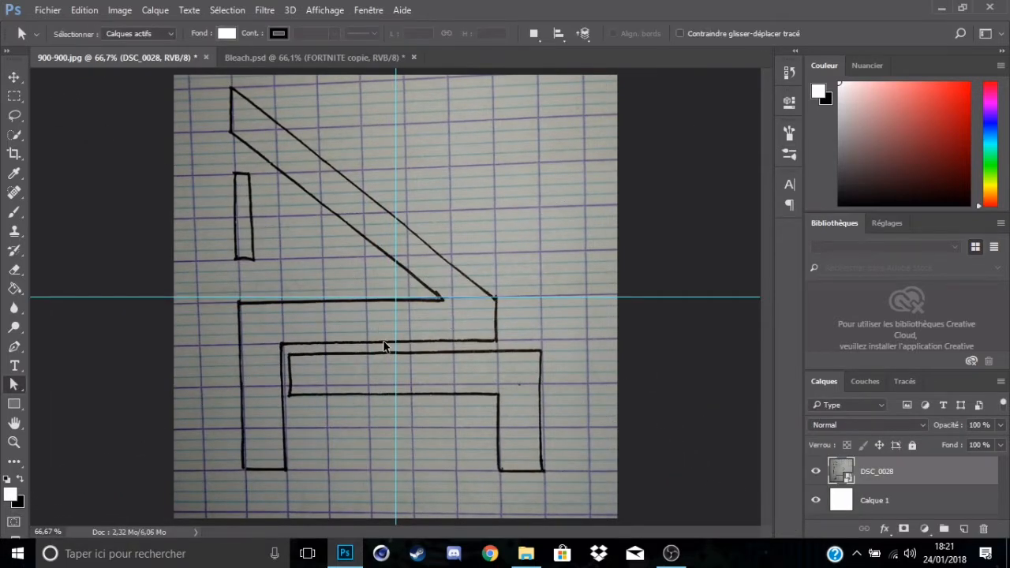
Step: Shift the sketch photo horizontally to about X 514.5 px so the drawn logo sits centred on the vertical guide
{"action": "key", "text": "ctrl+t"}
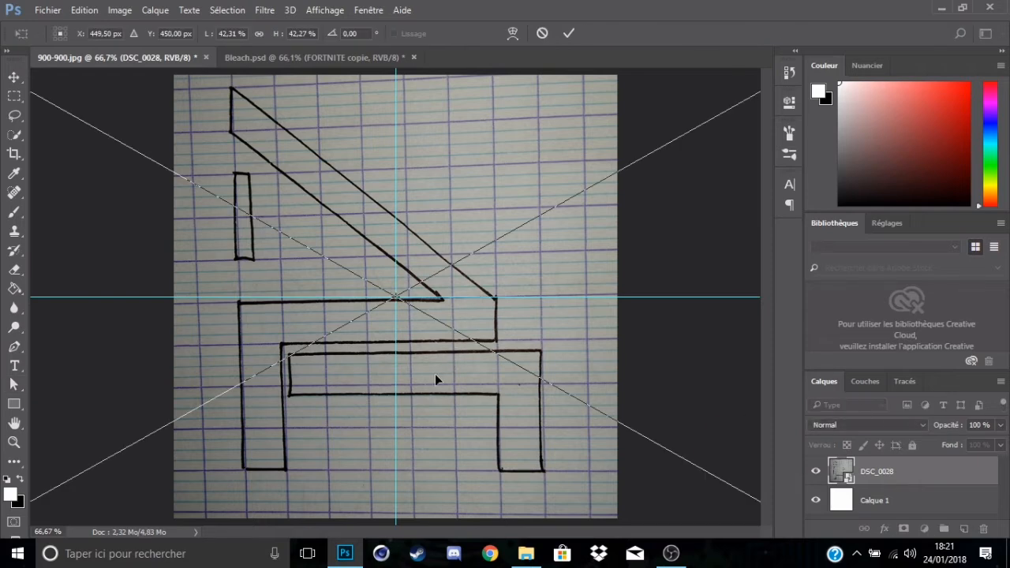
{"action": "left_click_drag", "start_coordinate": [435, 374], "coordinate": [466, 371]}
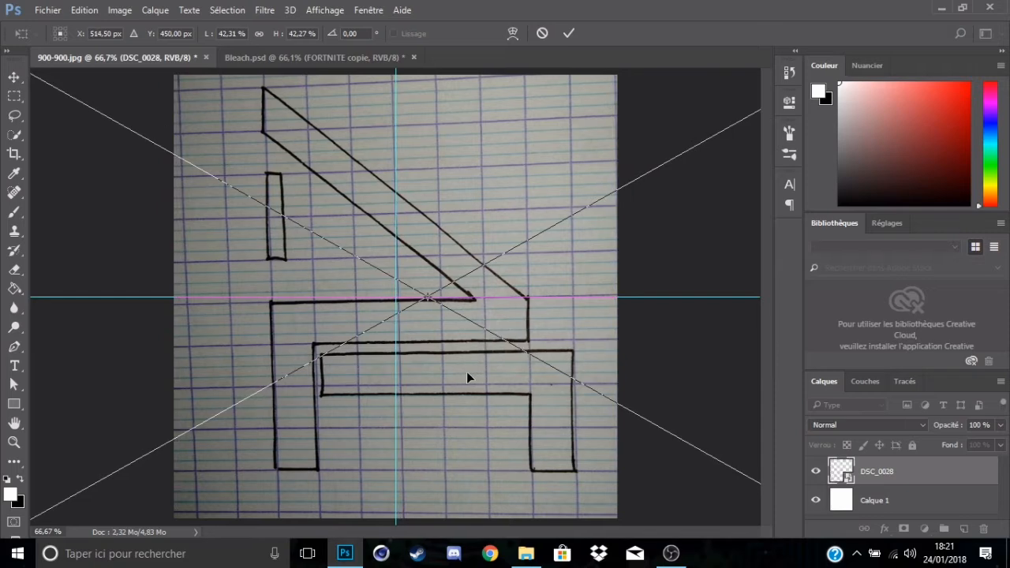
{"action": "key", "text": "Return"}
{"action": "key", "text": "a"}
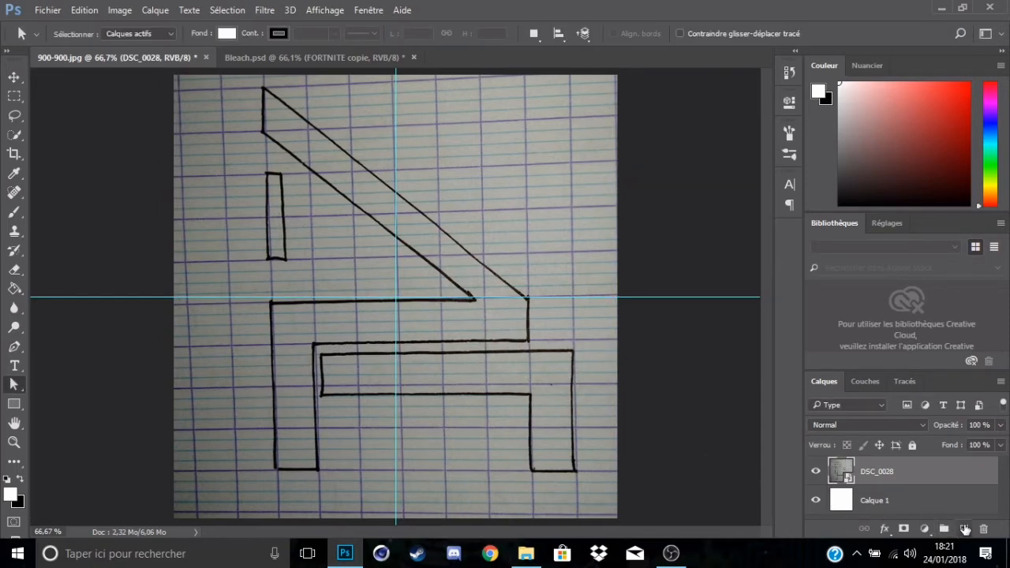
Step: Add a new layer above the sketch and start a Pen tool path at the upper tip of the diagonal bar
{"action": "left_click", "coordinate": [965, 530]}
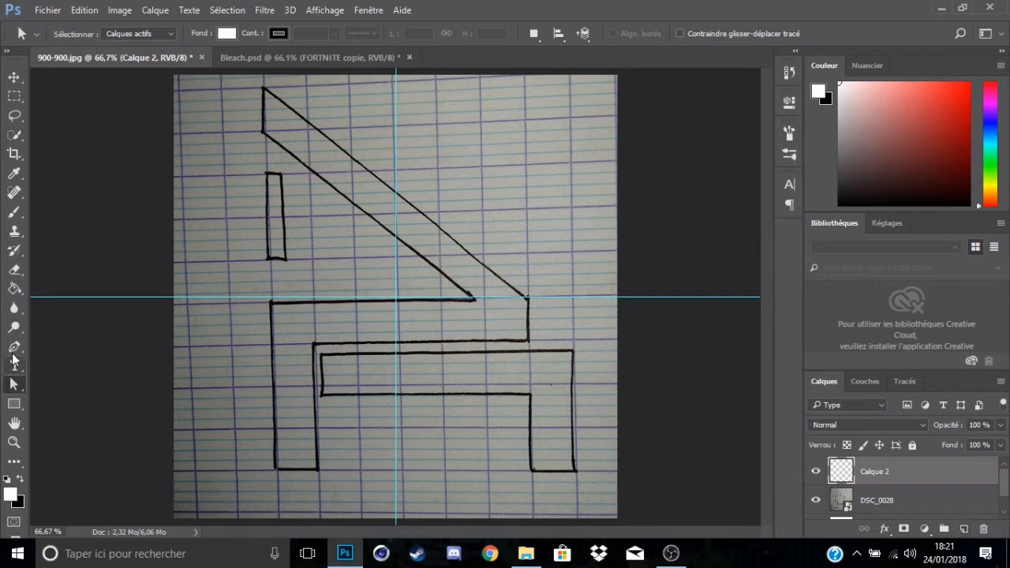
{"action": "left_click", "coordinate": [14, 347]}
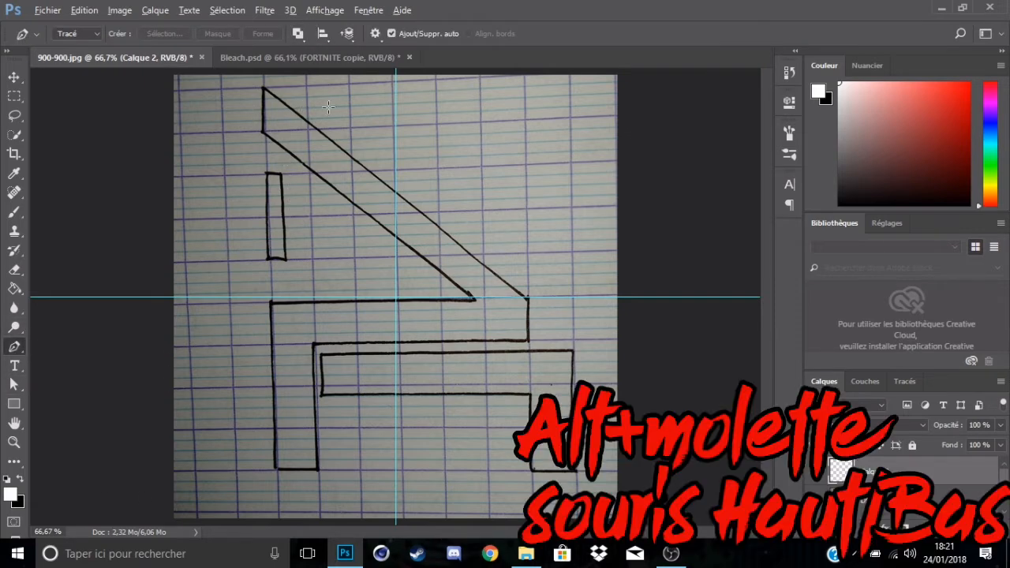
{"action": "scroll", "coordinate": [258, 139], "scroll_direction": "up", "scroll_amount": 5}
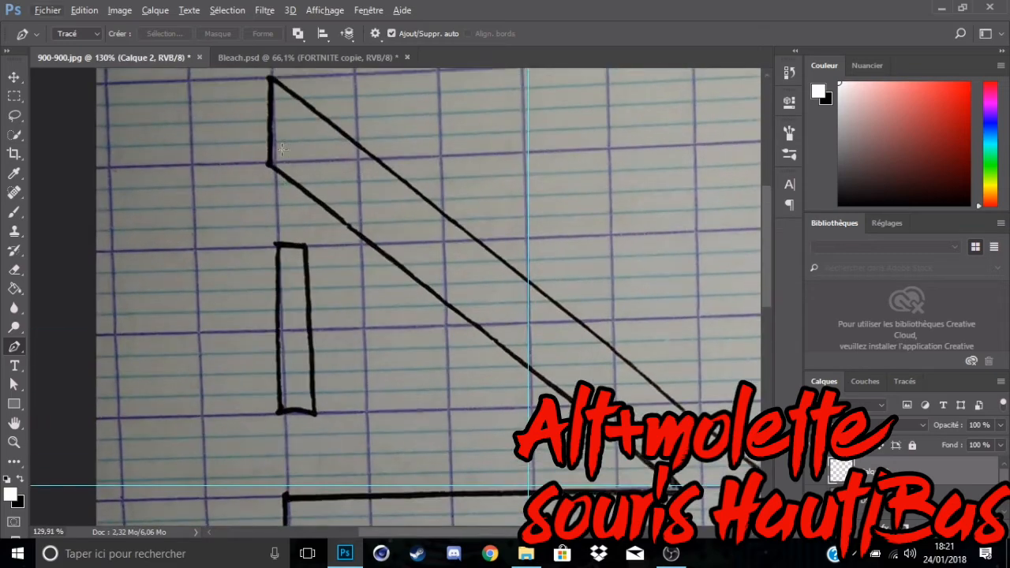
{"action": "scroll", "coordinate": [266, 136], "scroll_direction": "up", "scroll_amount": 4}
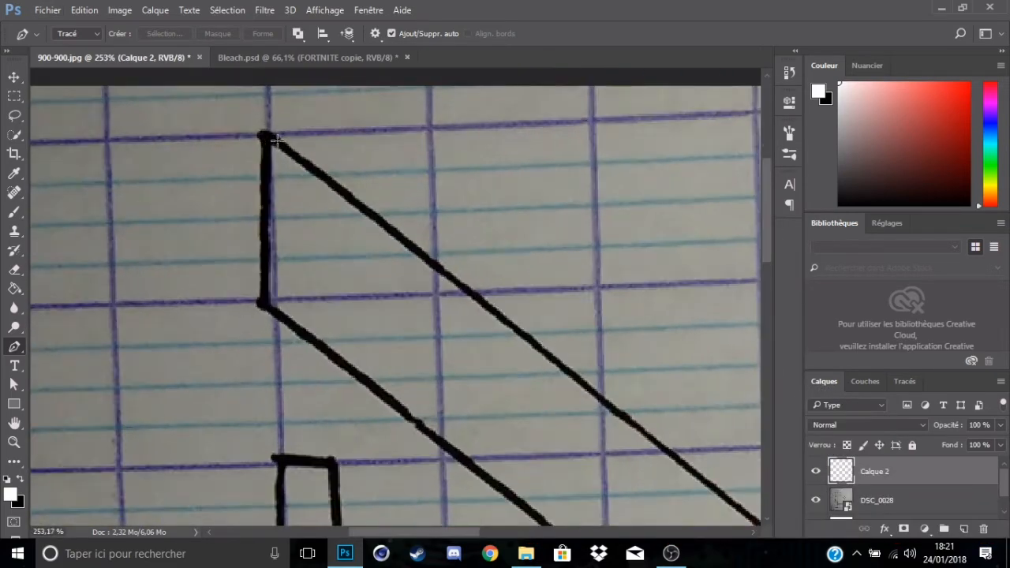
{"action": "left_click", "coordinate": [263, 134]}
Step: Extend the path down the diagonal bar's outer edge and along the short vertical edge to its lower corner
{"action": "scroll", "coordinate": [265, 134], "scroll_direction": "down", "scroll_amount": 8}
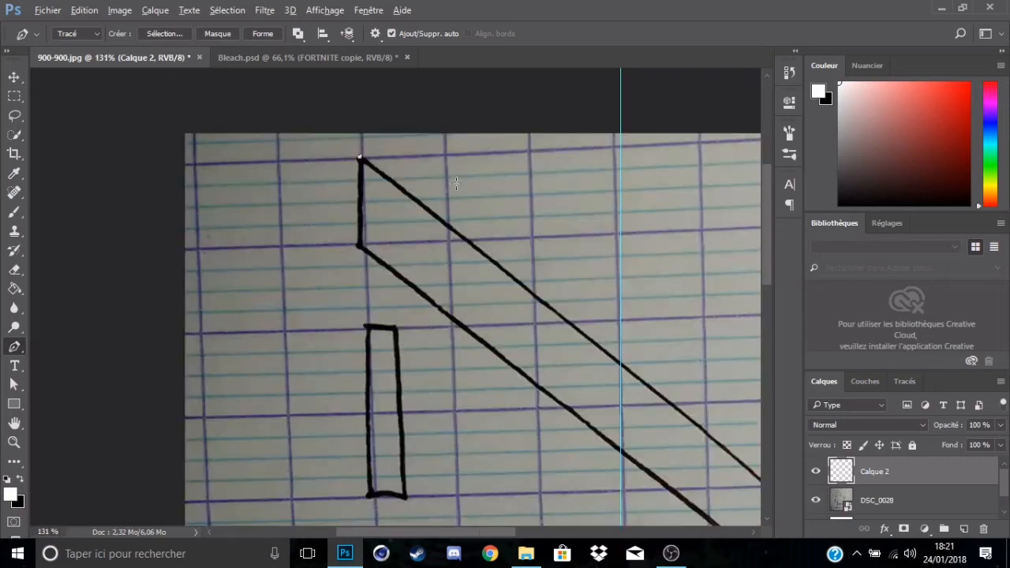
{"action": "scroll", "coordinate": [509, 291], "scroll_direction": "up", "scroll_amount": 6}
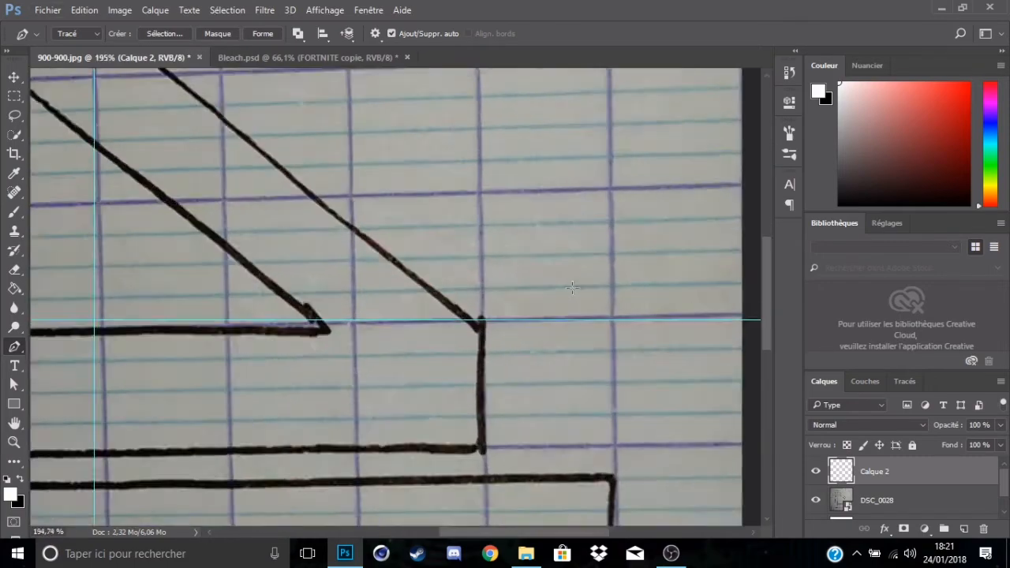
{"action": "left_click", "coordinate": [463, 335]}
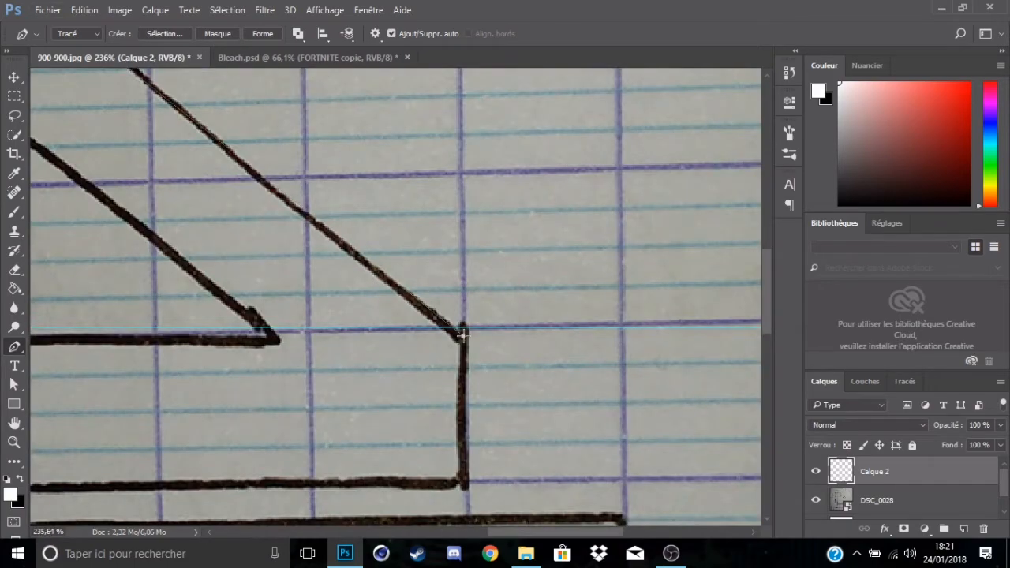
{"action": "scroll", "coordinate": [468, 328], "scroll_direction": "down", "scroll_amount": 5}
{"action": "left_click", "coordinate": [464, 331]}
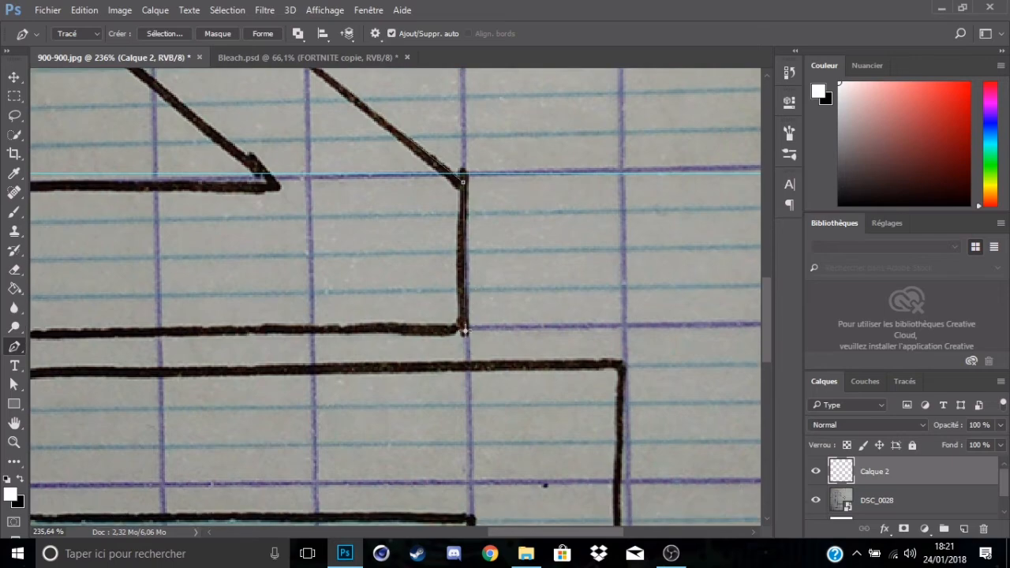
Step: Continue the path to the left leg's inner upper corner, down to its foot, and across to the foot's outer corner
{"action": "scroll", "coordinate": [158, 356], "scroll_direction": "down", "scroll_amount": 4}
{"action": "scroll", "coordinate": [70, 342], "scroll_direction": "up", "scroll_amount": 4}
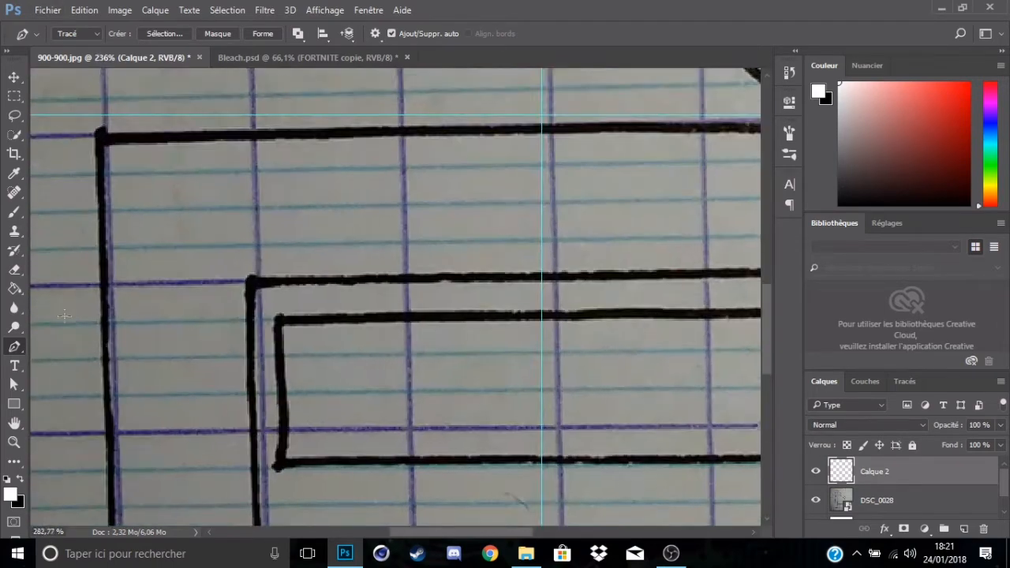
{"action": "left_click", "coordinate": [311, 273]}
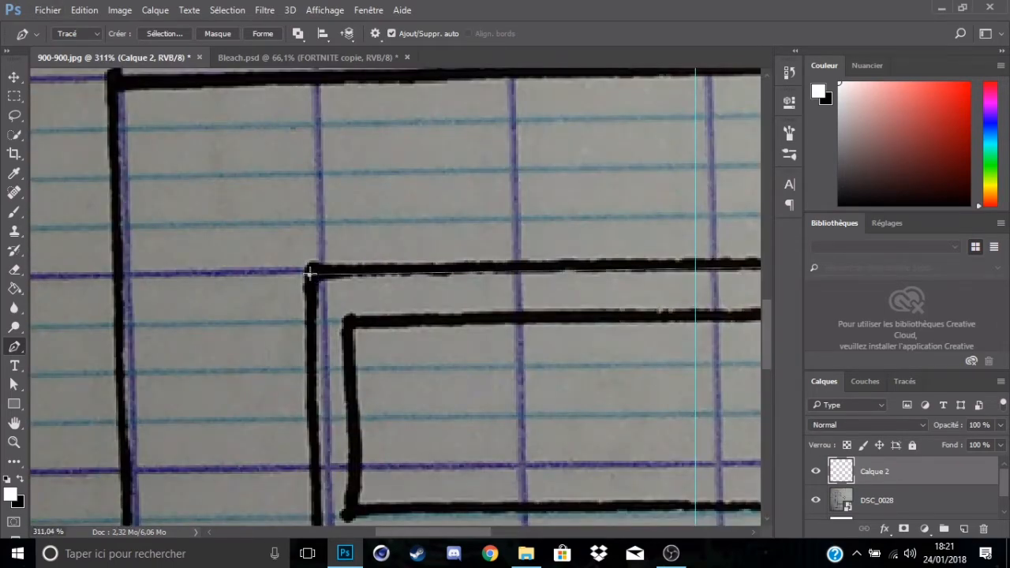
{"action": "scroll", "coordinate": [323, 270], "scroll_direction": "down", "scroll_amount": 5}
{"action": "scroll", "coordinate": [338, 457], "scroll_direction": "up", "scroll_amount": 3}
{"action": "scroll", "coordinate": [338, 458], "scroll_direction": "up", "scroll_amount": 4}
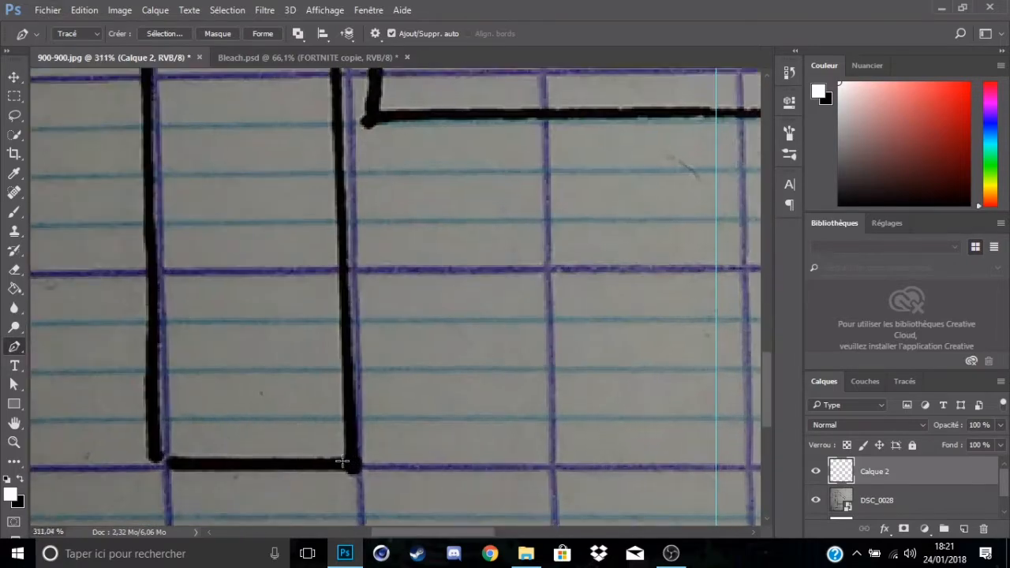
{"action": "left_click", "coordinate": [359, 416]}
{"action": "scroll", "coordinate": [357, 417], "scroll_direction": "down", "scroll_amount": 4}
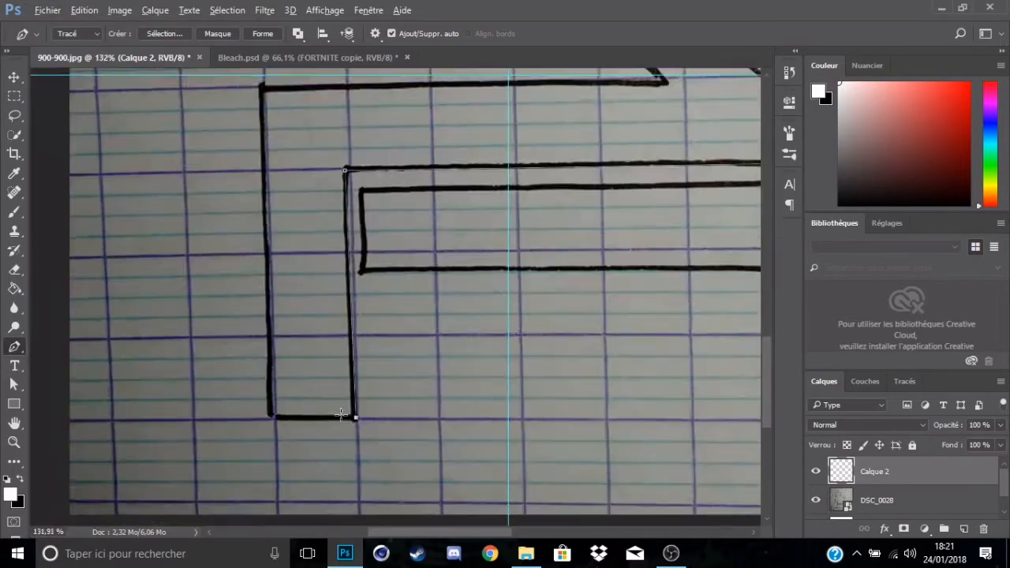
{"action": "scroll", "coordinate": [316, 422], "scroll_direction": "up", "scroll_amount": 3}
{"action": "left_click", "coordinate": [361, 439]}
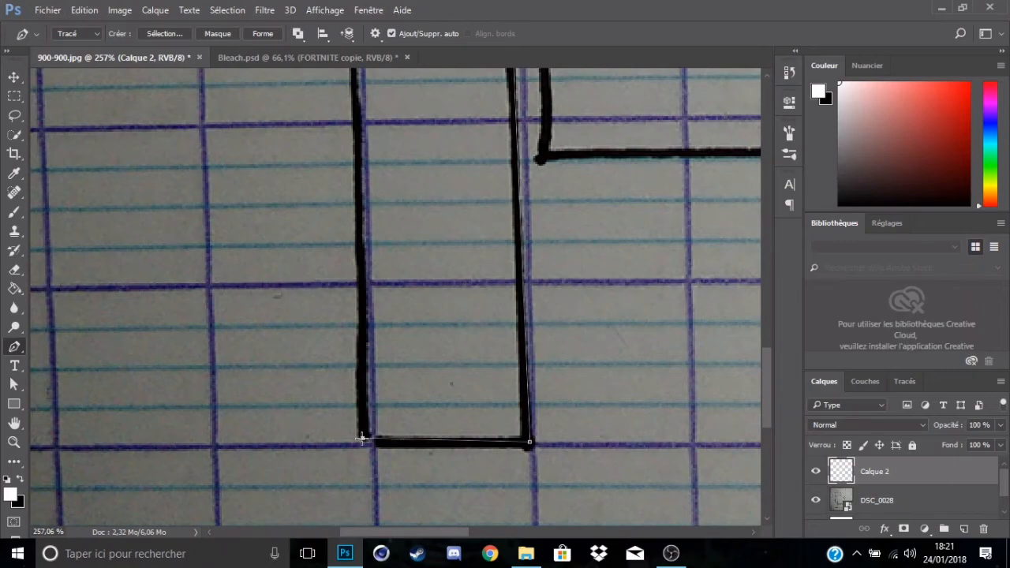
Step: Extend the path up the left leg's outer edge to its upper corner
{"action": "scroll", "coordinate": [355, 379], "scroll_direction": "up", "scroll_amount": 5}
{"action": "scroll", "coordinate": [363, 335], "scroll_direction": "down", "scroll_amount": 6}
{"action": "scroll", "coordinate": [363, 334], "scroll_direction": "up", "scroll_amount": 5}
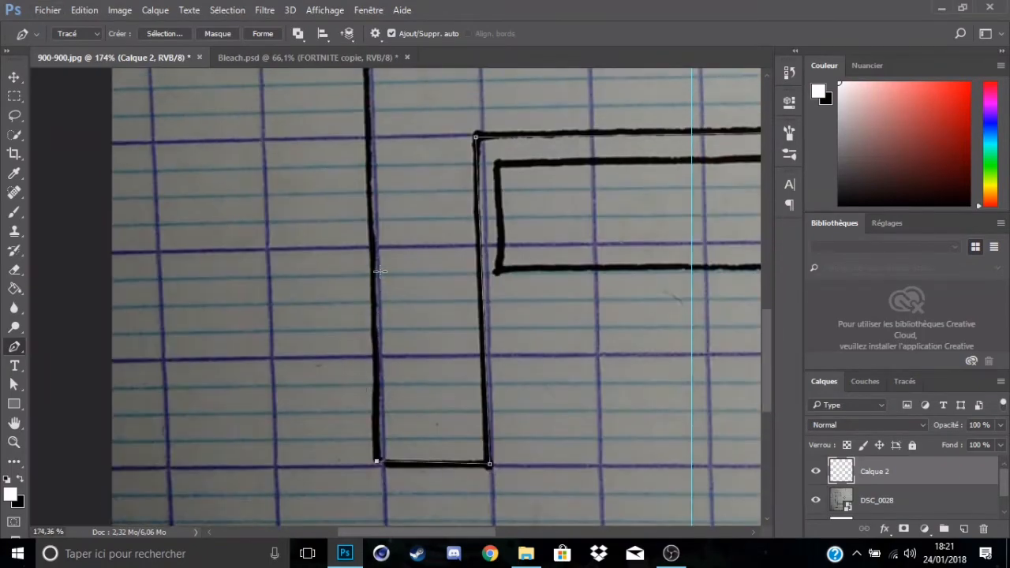
{"action": "scroll", "coordinate": [361, 182], "scroll_direction": "up", "scroll_amount": 3}
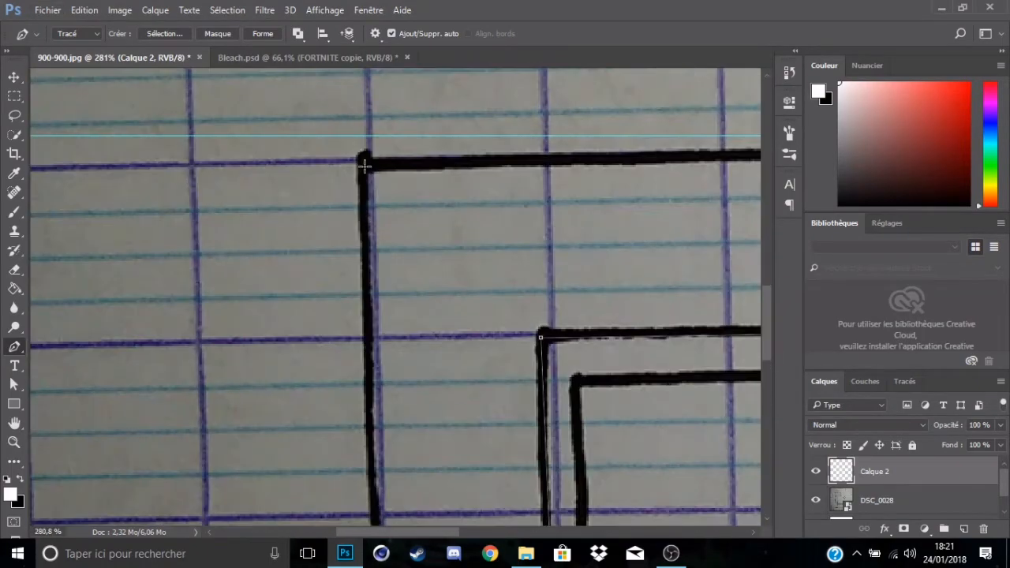
{"action": "left_click", "coordinate": [365, 161]}
Step: Extend the path along the horizontal bar's upper edge to the sharp inner corner where it meets the diagonal
{"action": "scroll", "coordinate": [487, 217], "scroll_direction": "down", "scroll_amount": 5}
{"action": "scroll", "coordinate": [702, 205], "scroll_direction": "up", "scroll_amount": 5}
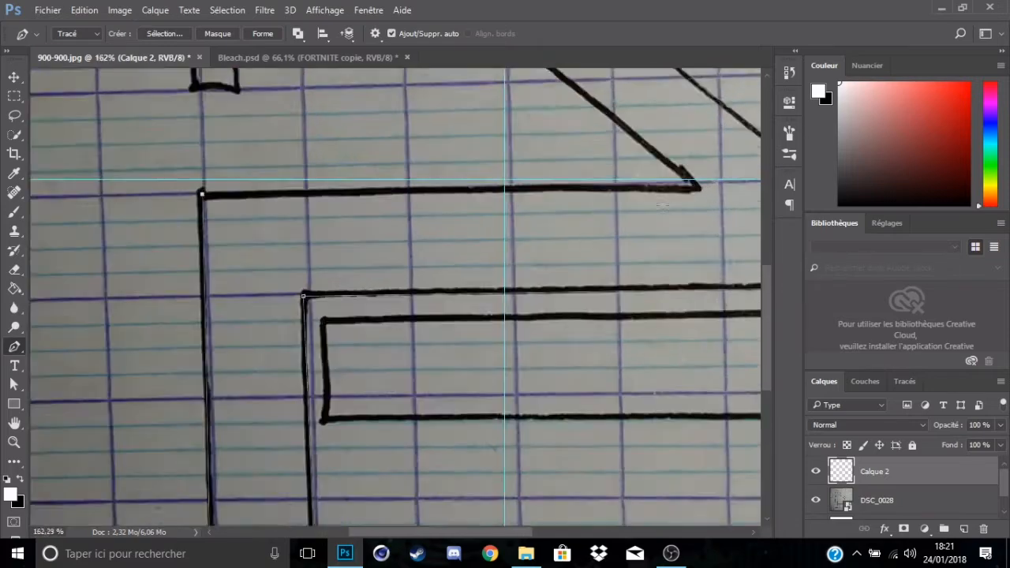
{"action": "scroll", "coordinate": [718, 197], "scroll_direction": "up", "scroll_amount": 2}
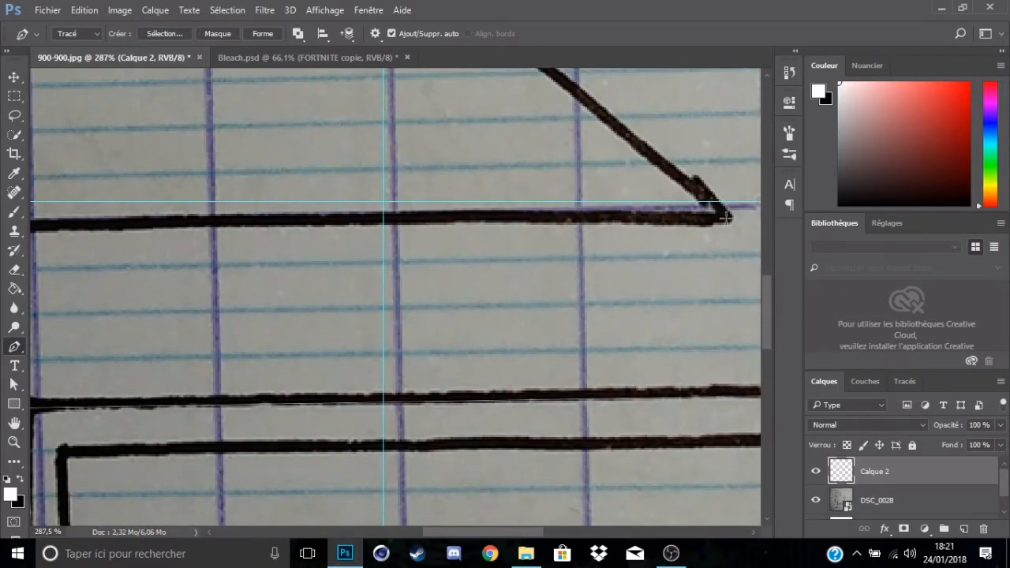
{"action": "left_click", "coordinate": [726, 218]}
Step: Extend the path up the diagonal bar's inner edge to the lower corner of its short upper end
{"action": "scroll", "coordinate": [411, 168], "scroll_direction": "up", "scroll_amount": 5}
{"action": "scroll", "coordinate": [144, 190], "scroll_direction": "down", "scroll_amount": 8}
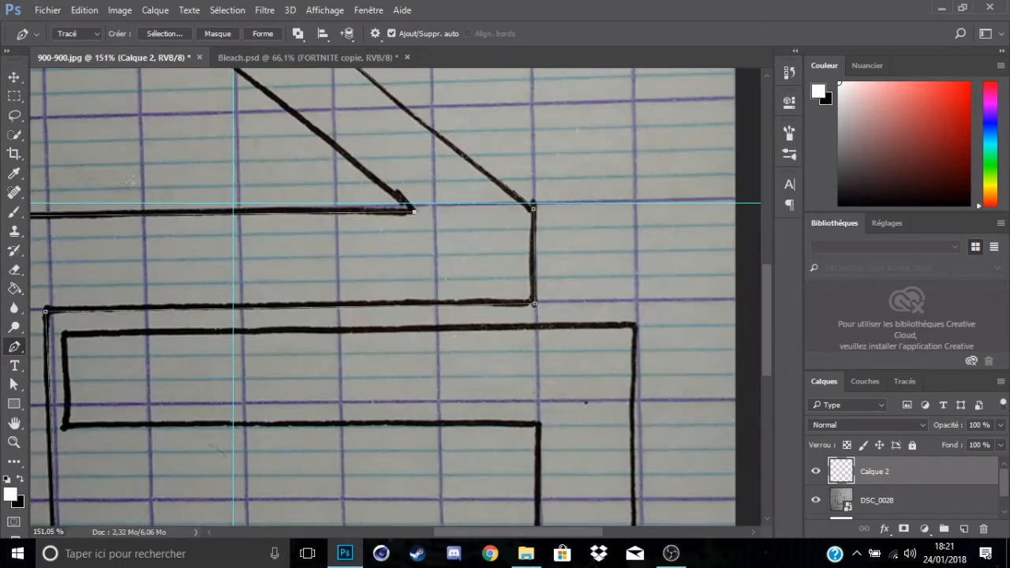
{"action": "scroll", "coordinate": [132, 181], "scroll_direction": "up", "scroll_amount": 4}
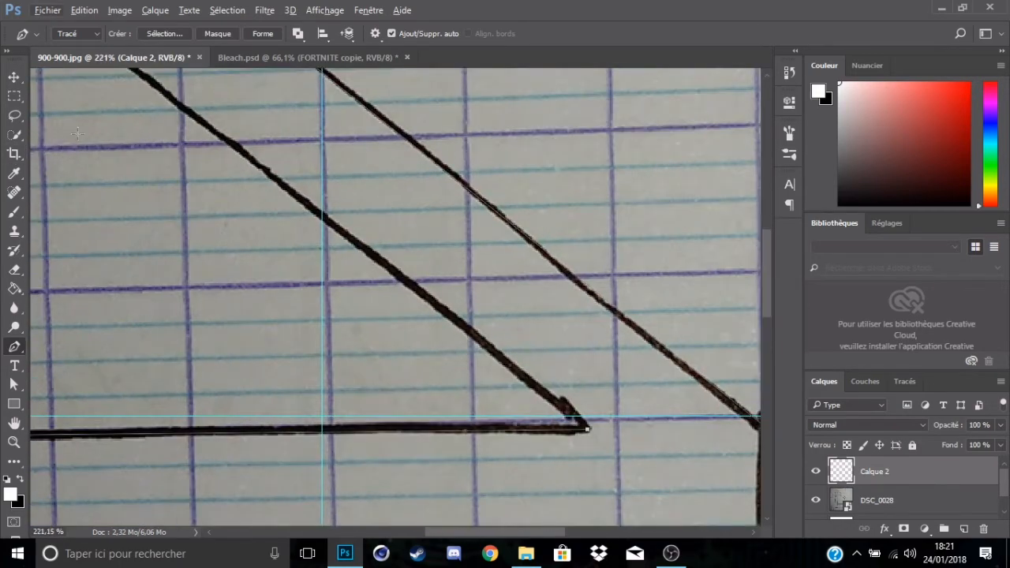
{"action": "scroll", "coordinate": [76, 135], "scroll_direction": "down", "scroll_amount": 6}
{"action": "scroll", "coordinate": [257, 158], "scroll_direction": "up", "scroll_amount": 1}
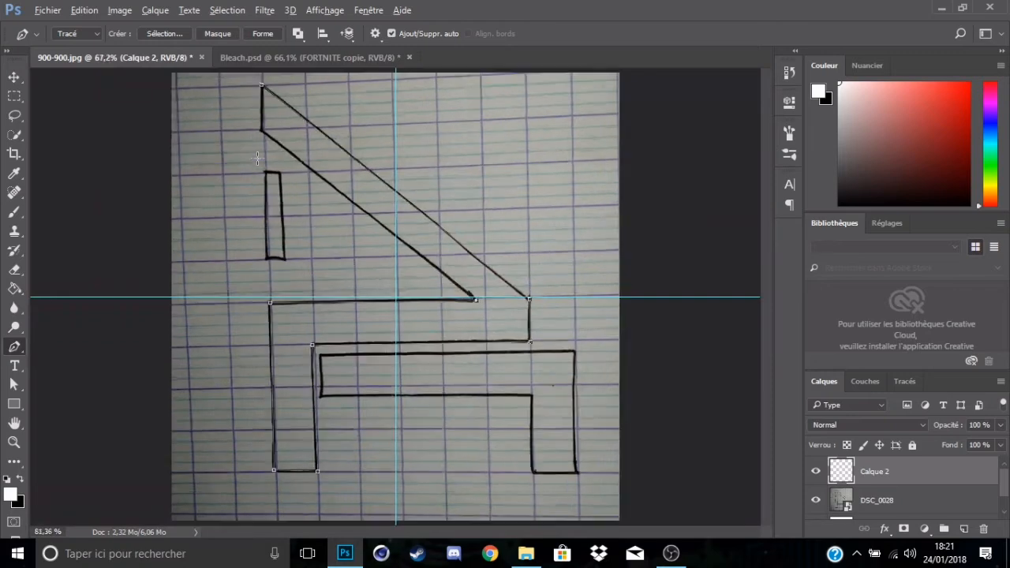
{"action": "scroll", "coordinate": [257, 158], "scroll_direction": "up", "scroll_amount": 5}
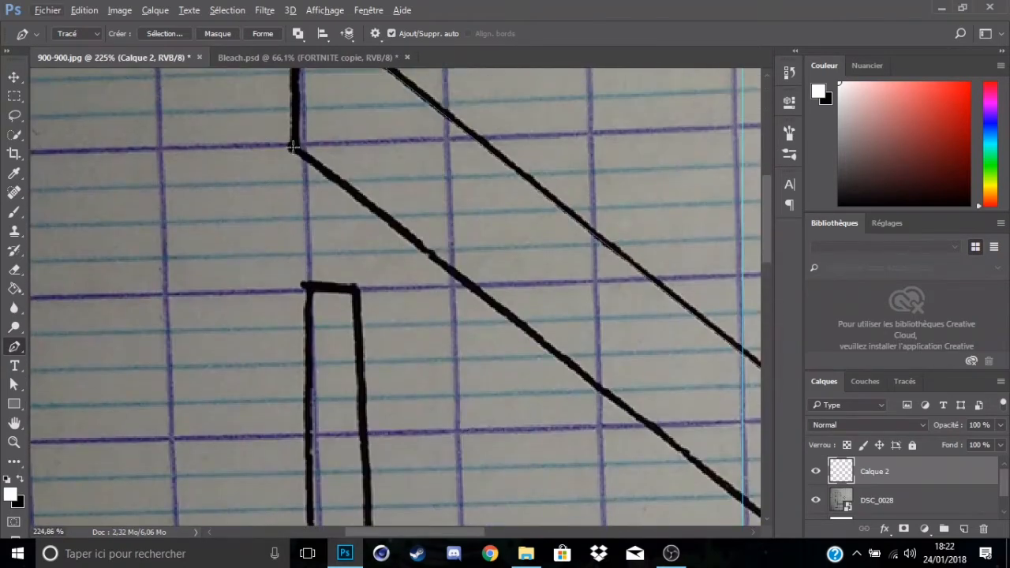
{"action": "left_click", "coordinate": [293, 147]}
Step: Close the path at its starting anchor on the diagonal bar's upper tip
{"action": "scroll", "coordinate": [293, 147], "scroll_direction": "up", "scroll_amount": 3}
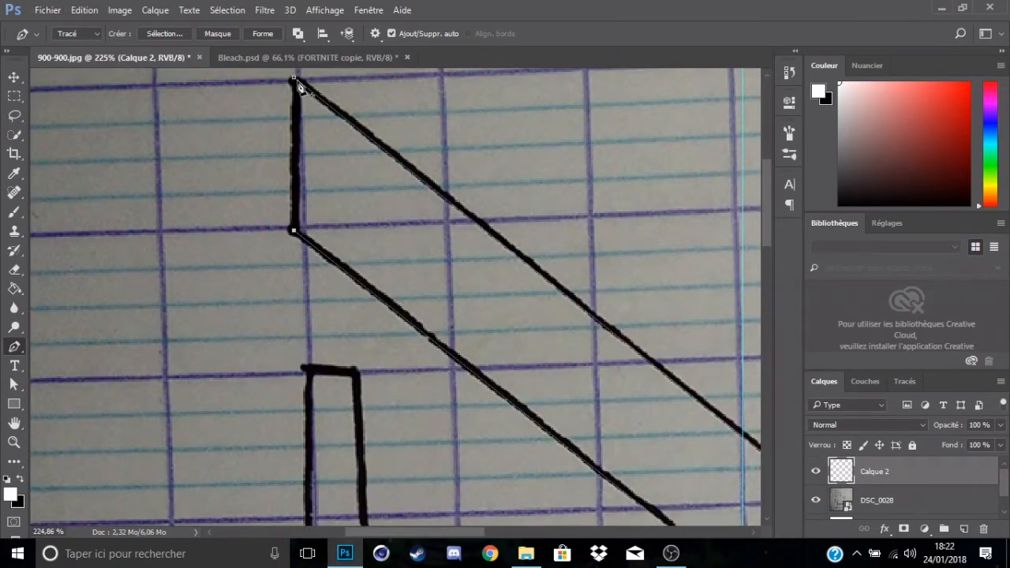
{"action": "left_click", "coordinate": [297, 82]}
{"action": "key", "text": "ctrl+z"}
{"action": "left_click", "coordinate": [294, 79]}
Step: Convert the closed path into a new anti-aliased selection with a 0-pixel feather radius
{"action": "right_click", "coordinate": [339, 211]}
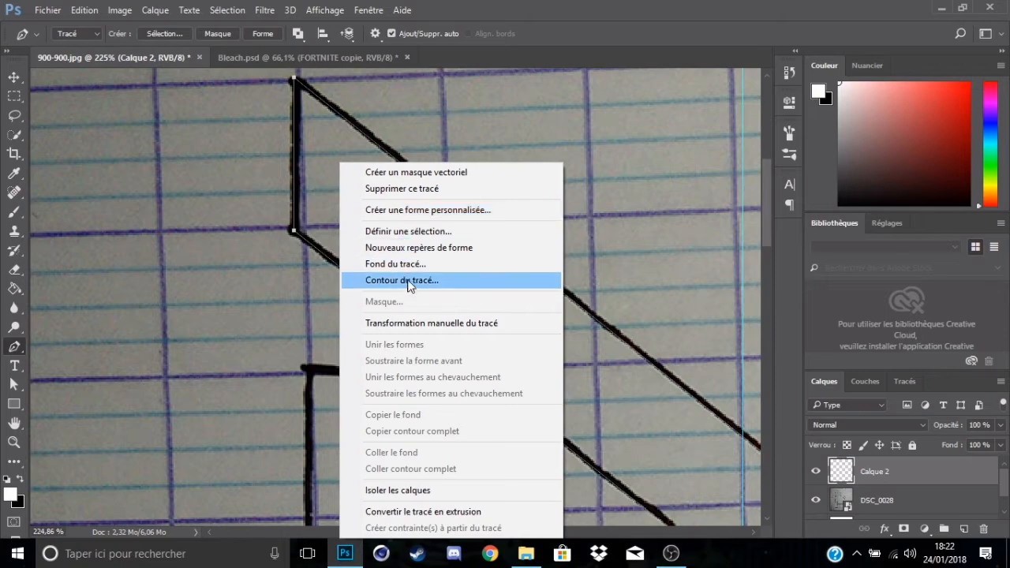
{"action": "left_click", "coordinate": [405, 231]}
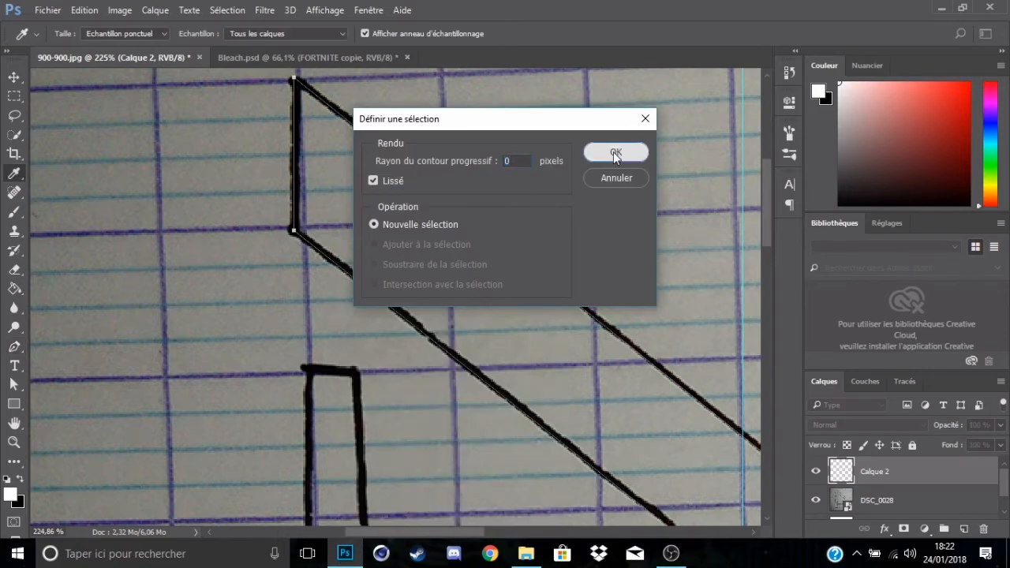
{"action": "left_click", "coordinate": [615, 154]}
{"action": "scroll", "coordinate": [476, 238], "scroll_direction": "down", "scroll_amount": 5}
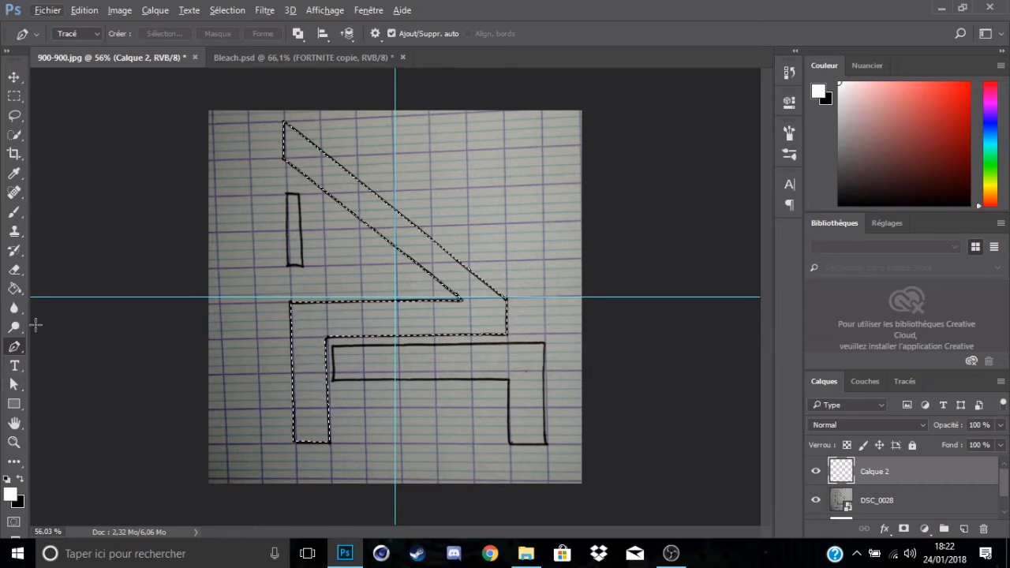
Step: Fill the selection with black using the Paint Bucket on Calque 2, and deselect it
{"action": "left_click", "coordinate": [14, 288]}
{"action": "left_click", "coordinate": [22, 480]}
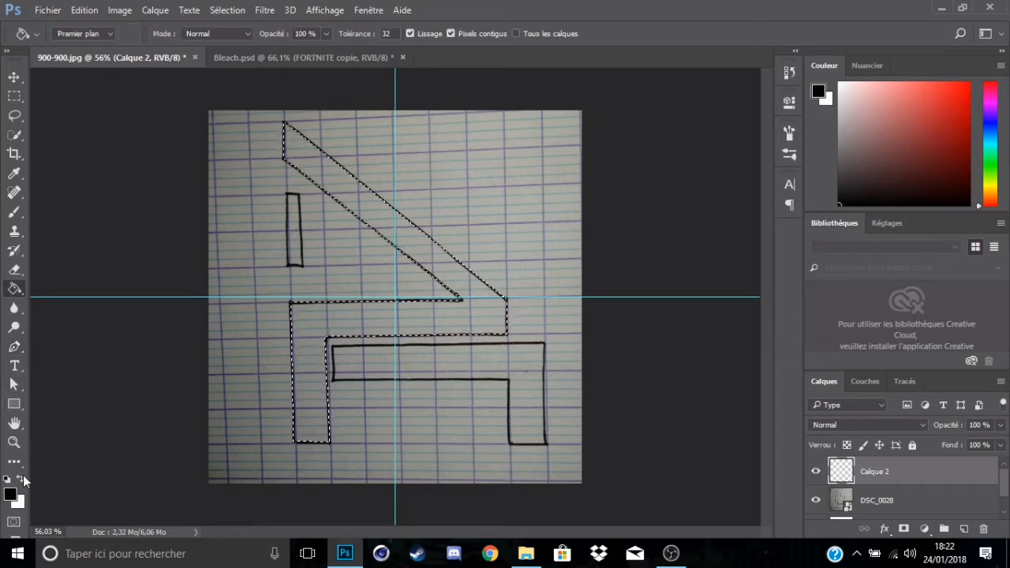
{"action": "left_click", "coordinate": [300, 320]}
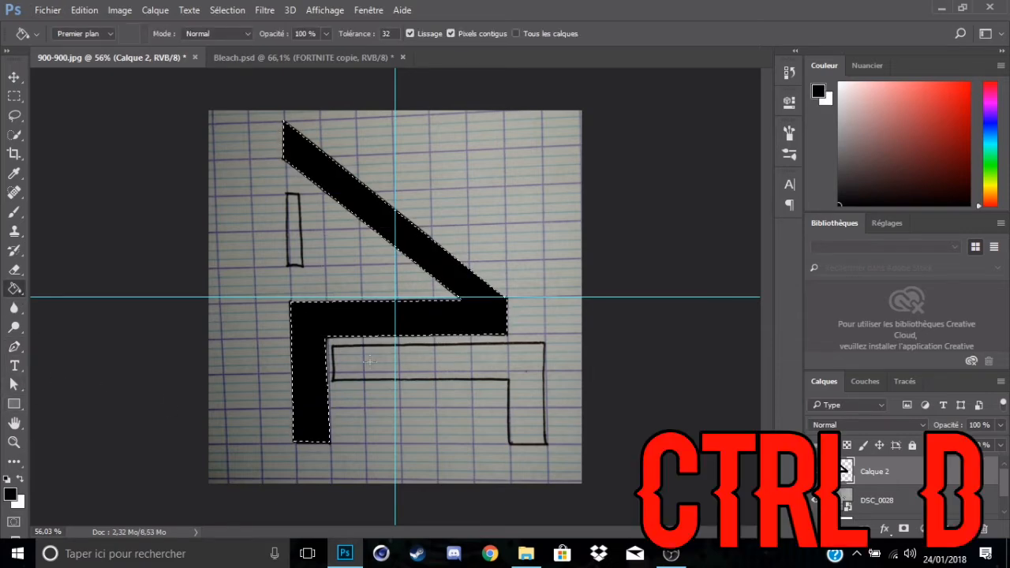
{"action": "key", "text": "ctrl+d"}
Step: Hide the DSC_0028 sketch layer to check the filled shape, and show the sketch again
{"action": "left_click", "coordinate": [816, 500]}
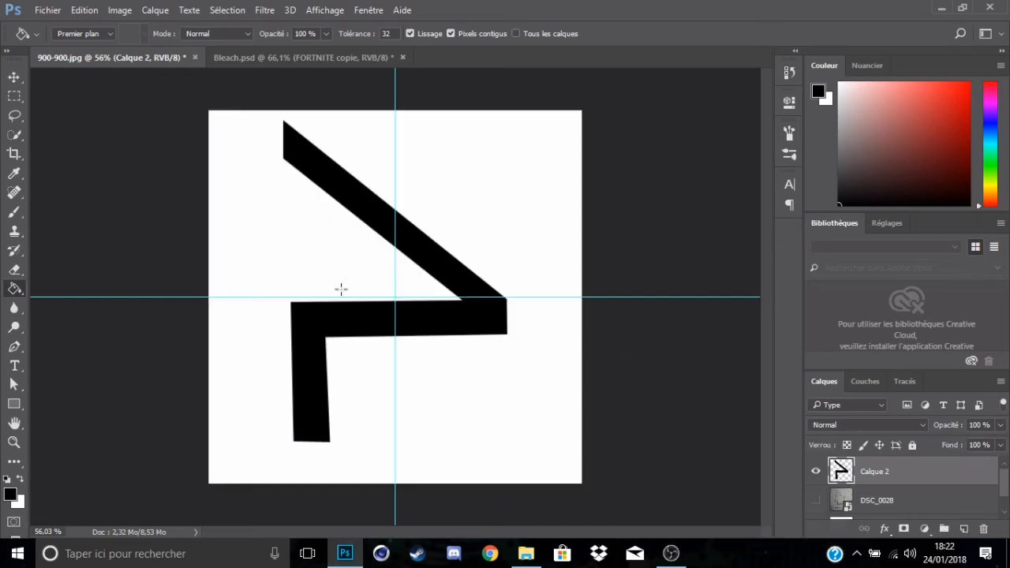
{"action": "left_click", "coordinate": [817, 500]}
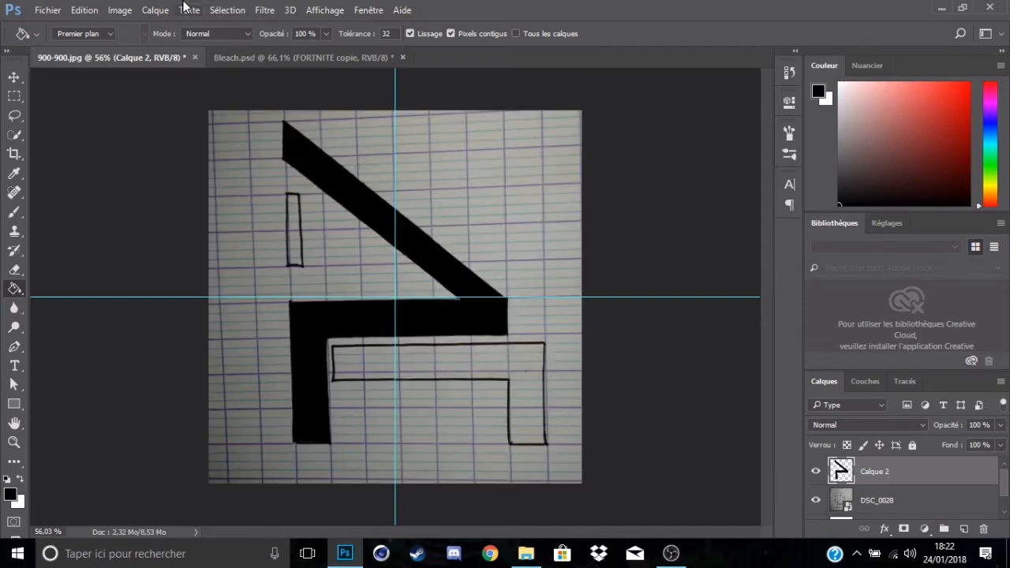
Step: Switch to Bleach.psd and start a Pen tool path at the top of the letter O, curving to its right edge
{"action": "left_click", "coordinate": [300, 57]}
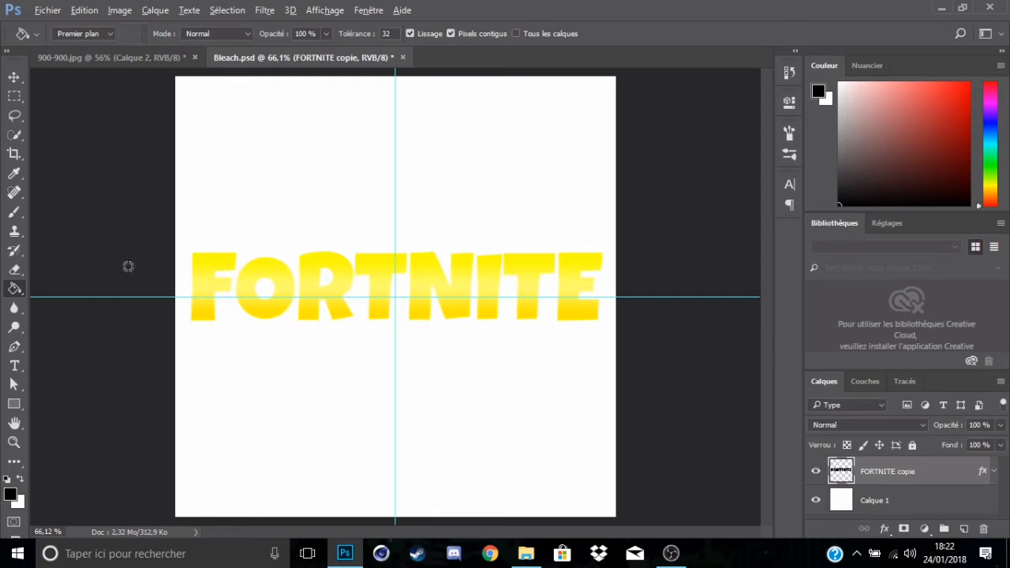
{"action": "scroll", "coordinate": [158, 257], "scroll_direction": "up", "scroll_amount": 5}
{"action": "scroll", "coordinate": [460, 249], "scroll_direction": "up", "scroll_amount": 2}
{"action": "scroll", "coordinate": [456, 254], "scroll_direction": "down", "scroll_amount": 2}
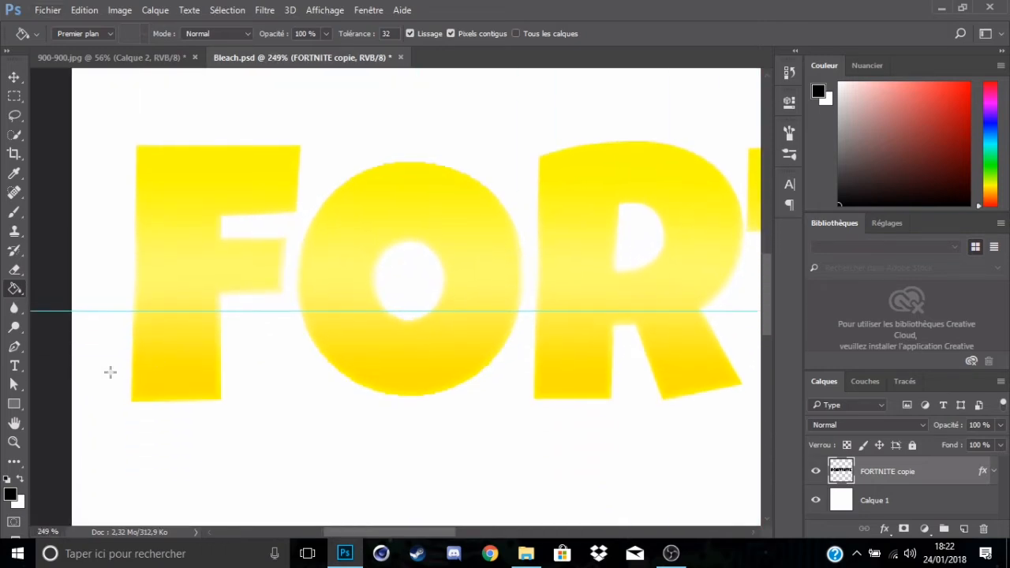
{"action": "left_click", "coordinate": [15, 348]}
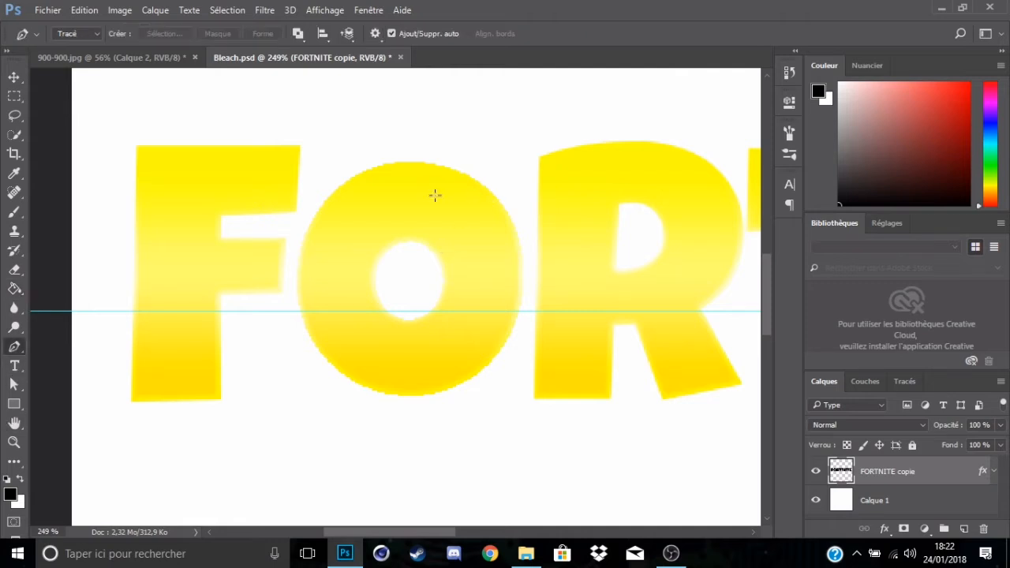
{"action": "scroll", "coordinate": [481, 185], "scroll_direction": "up", "scroll_amount": 1}
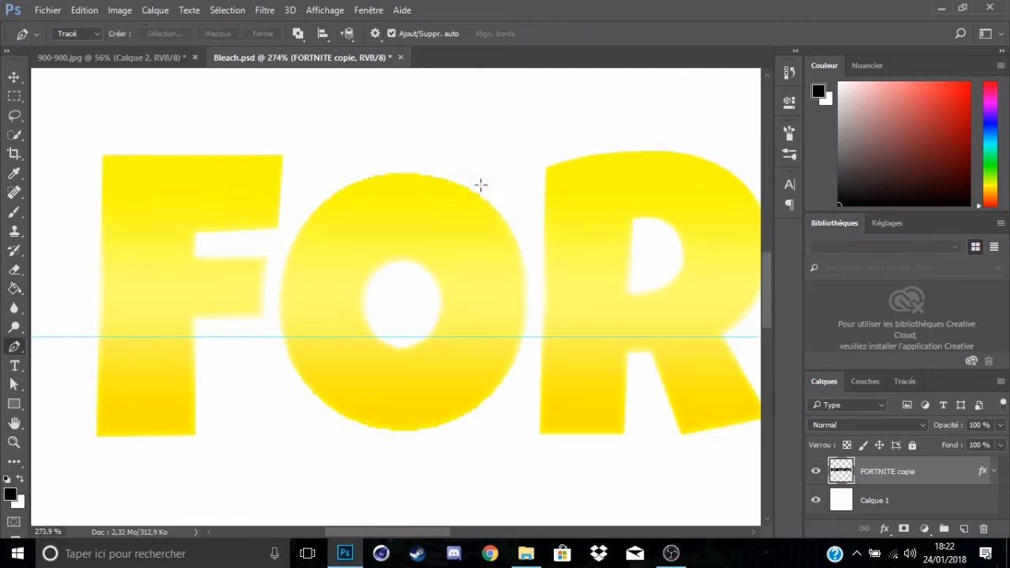
{"action": "left_click", "coordinate": [405, 173]}
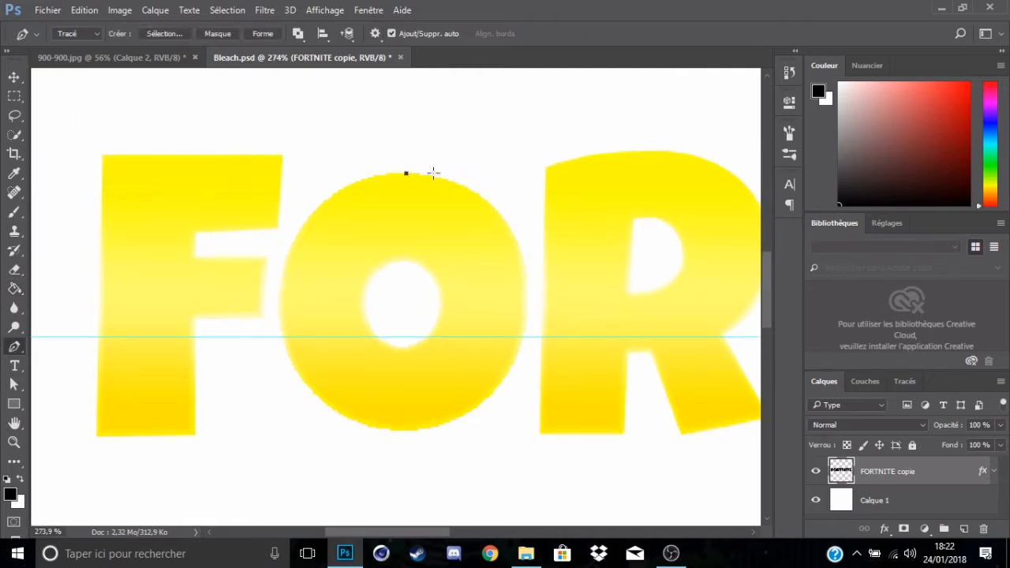
{"action": "left_click", "coordinate": [525, 329]}
{"action": "left_click_drag", "start_coordinate": [525, 329], "coordinate": [501, 483]}
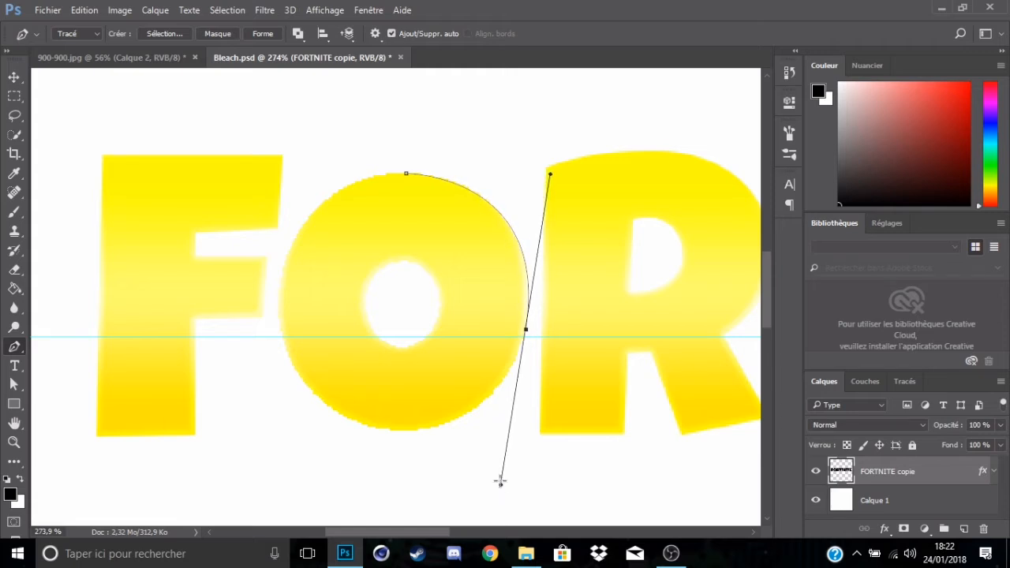
Step: Try to continue the path to the bottom of the O with the outgoing handle still in place, and undo the added point
{"action": "left_click", "coordinate": [525, 330], "text": "alt"}
{"action": "key", "text": "ctrl+z"}
{"action": "left_click", "coordinate": [406, 409]}
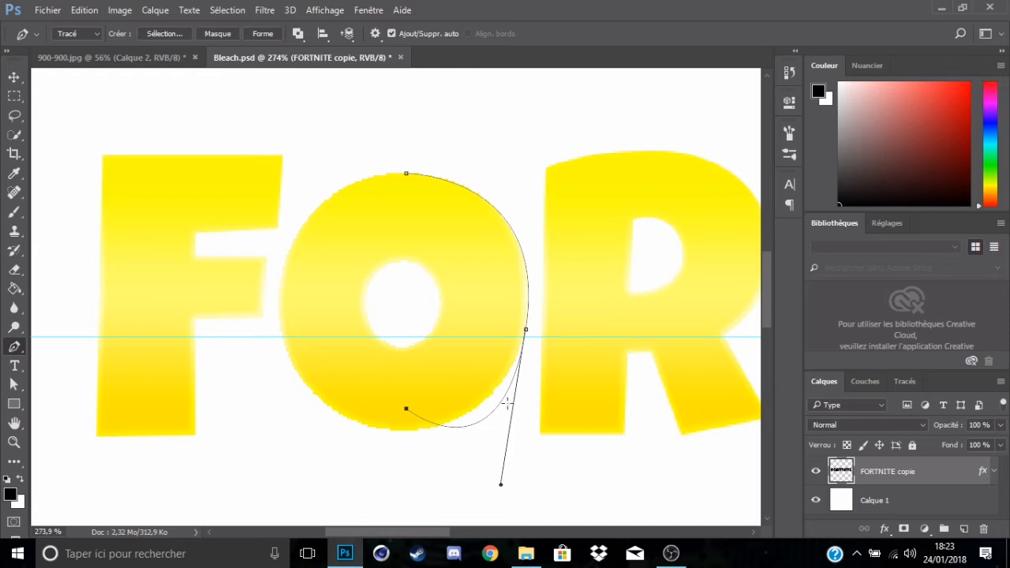
{"action": "key", "text": "ctrl+z"}
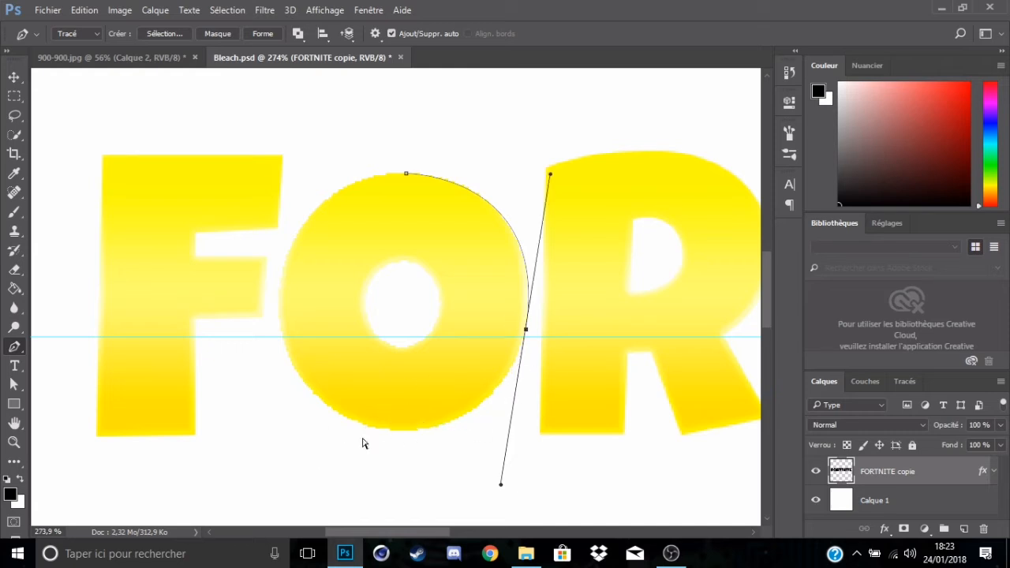
Step: Remove the outgoing handles and continue the curved path around the bottom of the O and up to its left edge
{"action": "left_click", "coordinate": [526, 330], "text": "alt"}
{"action": "left_click_drag", "start_coordinate": [380, 428], "coordinate": [265, 412]}
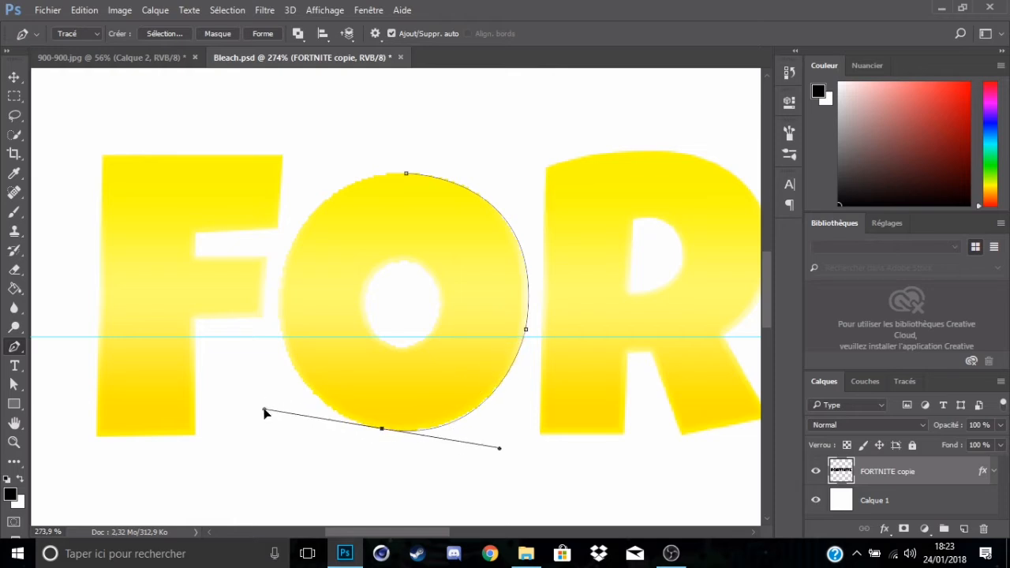
{"action": "left_click", "coordinate": [381, 427]}
{"action": "left_click_drag", "start_coordinate": [285, 256], "coordinate": [323, 105]}
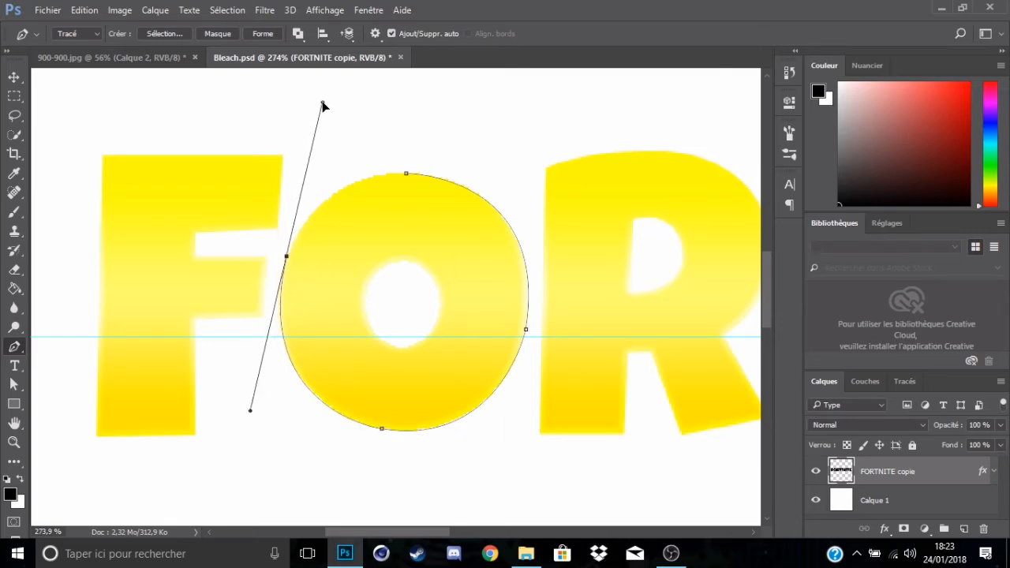
Step: Close the O's path with a curved segment at its top anchor, undoing the handle removal there
{"action": "left_click", "coordinate": [285, 256]}
{"action": "left_click_drag", "start_coordinate": [406, 173], "coordinate": [497, 177]}
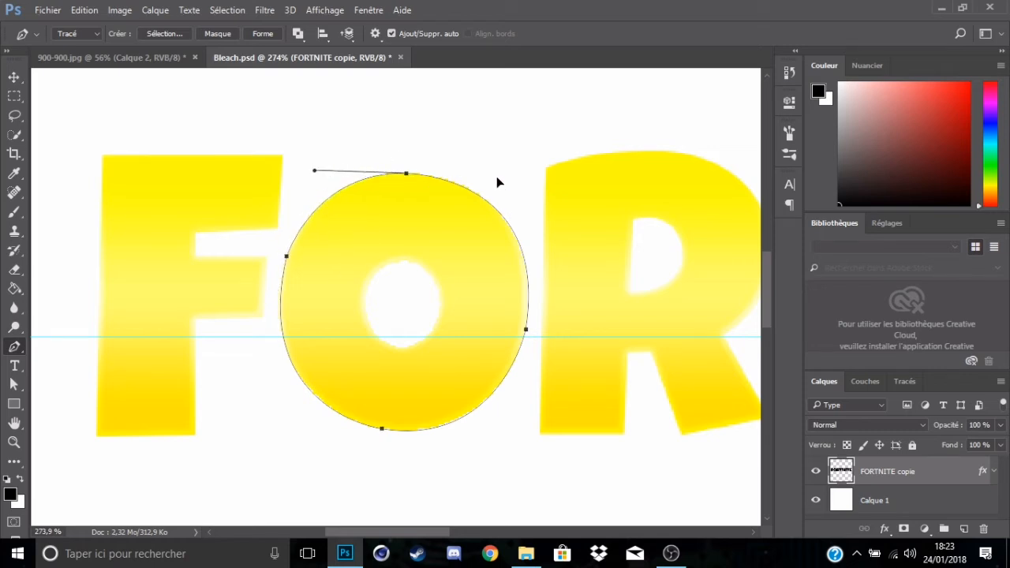
{"action": "left_click", "coordinate": [406, 174], "text": "alt"}
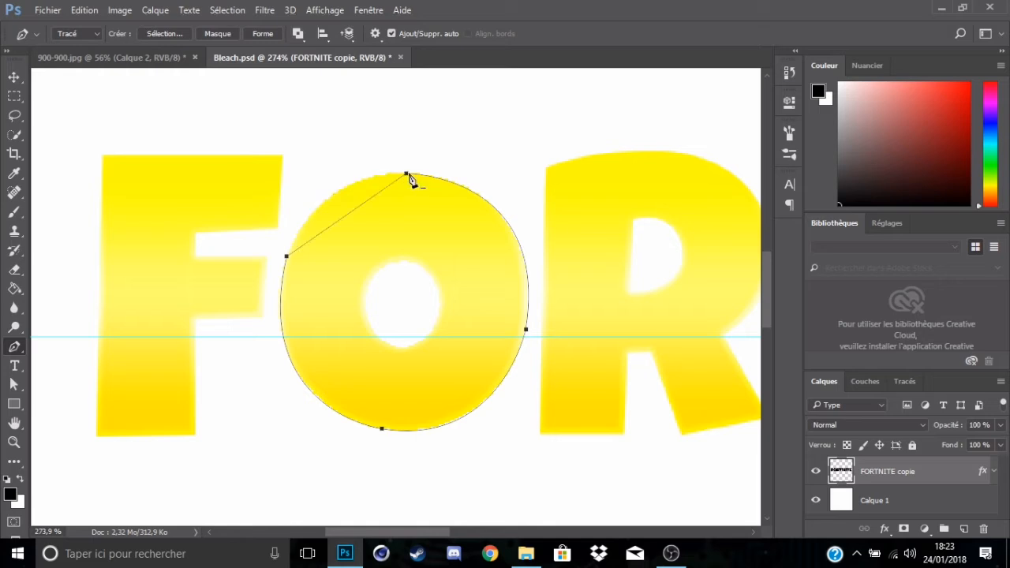
{"action": "key", "text": "ctrl+z"}
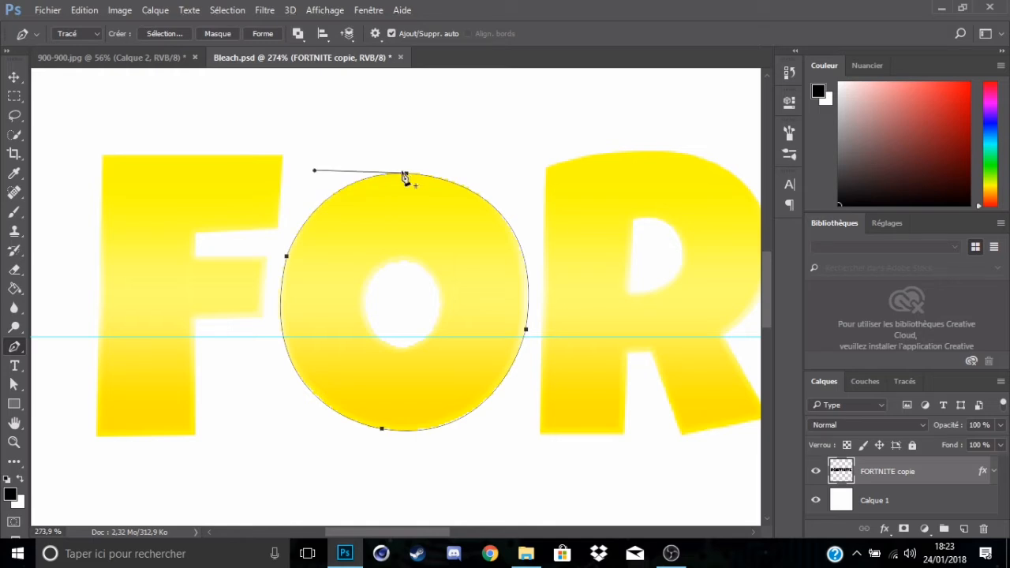
Step: Convert the O's path into a selection and fill it with black on a new layer
{"action": "right_click", "coordinate": [402, 224]}
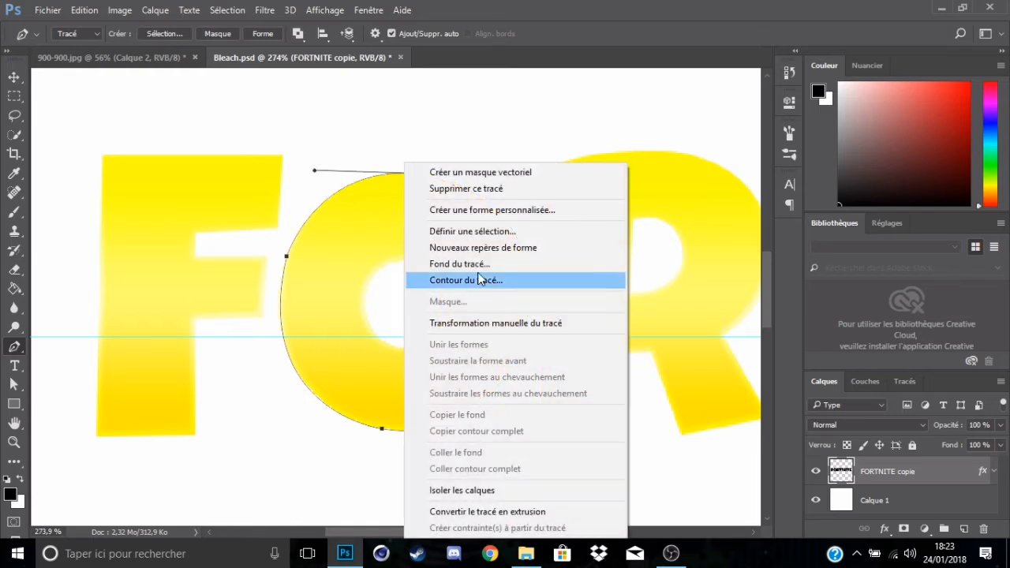
{"action": "left_click", "coordinate": [469, 232]}
{"action": "left_click", "coordinate": [597, 153]}
{"action": "left_click", "coordinate": [393, 297]}
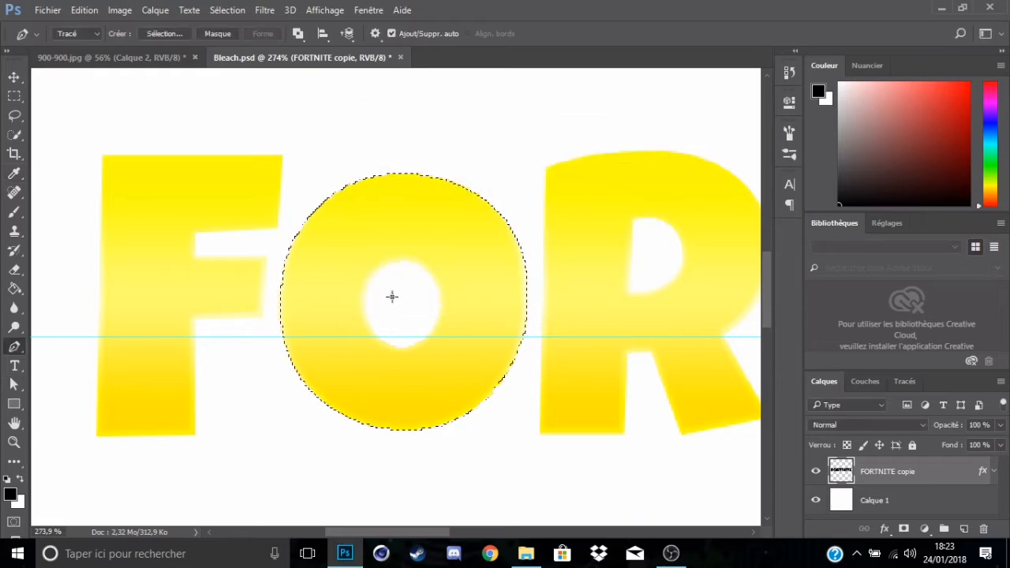
{"action": "key", "text": "ctrl+z"}
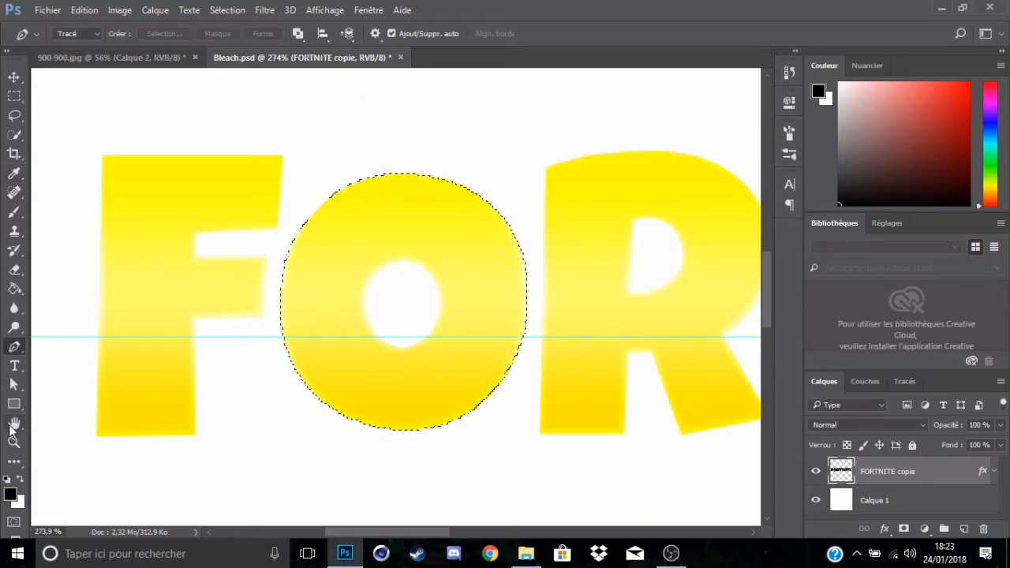
{"action": "left_click", "coordinate": [15, 291]}
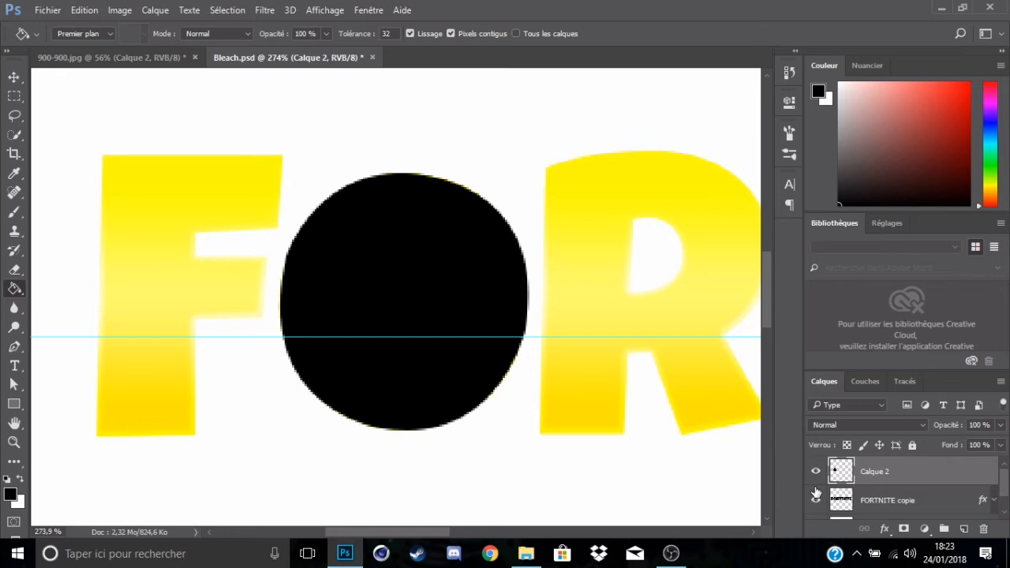
Step: Toggle the black fill layer's visibility to compare it with the letter O, and delete that layer
{"action": "left_click", "coordinate": [816, 471]}
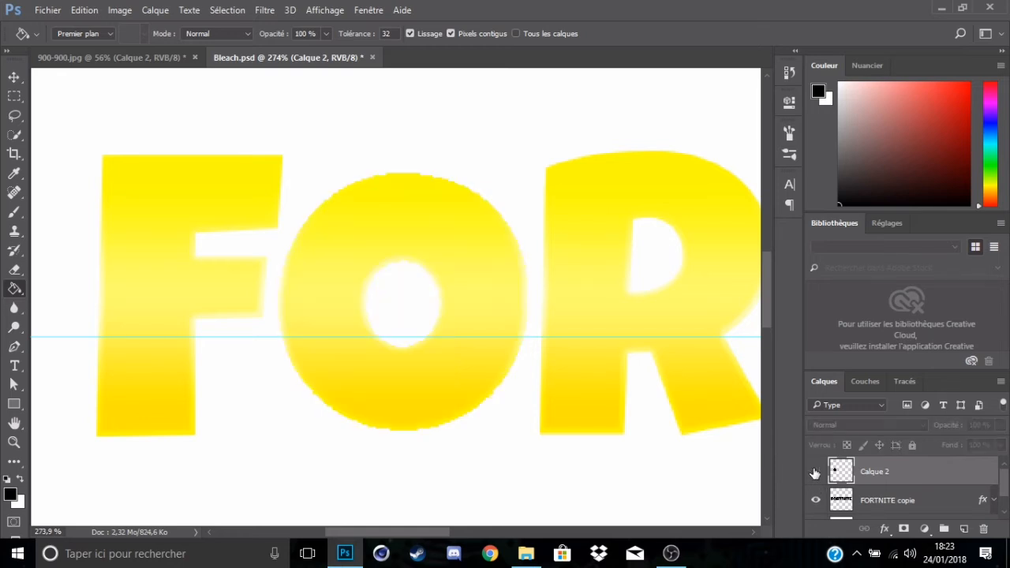
{"action": "left_click", "coordinate": [817, 471]}
{"action": "left_click", "coordinate": [816, 471]}
{"action": "left_click", "coordinate": [816, 472]}
{"action": "left_click", "coordinate": [816, 471]}
{"action": "left_click", "coordinate": [816, 472]}
{"action": "left_click", "coordinate": [816, 471]}
{"action": "left_click", "coordinate": [816, 472]}
{"action": "left_click", "coordinate": [816, 471]}
{"action": "key", "text": "Delete"}
Step: In 900-900.jpg, add a new layer and start a Pen path along the top edge of the lower L-shaped outline
{"action": "left_click", "coordinate": [184, 53]}
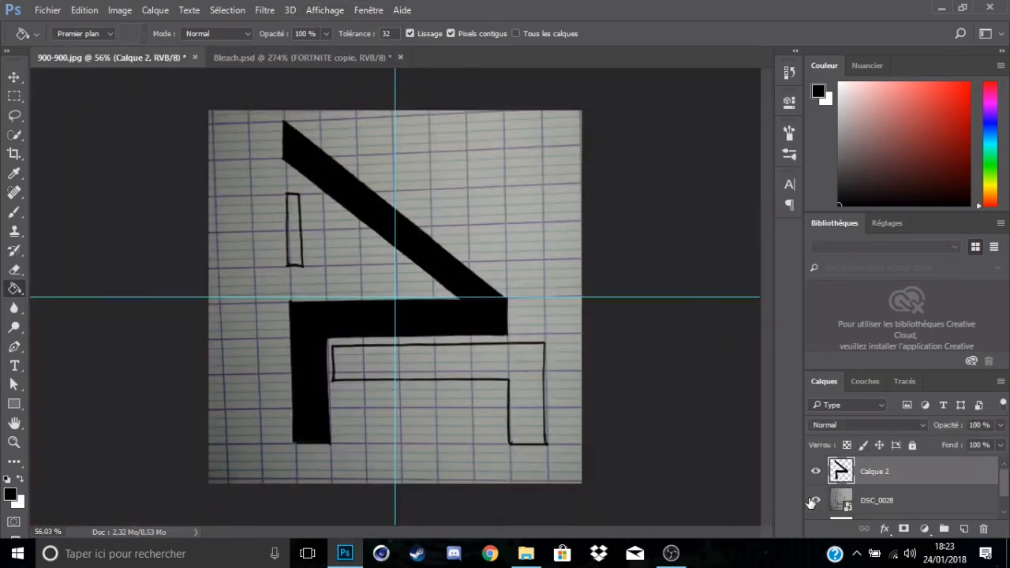
{"action": "left_click", "coordinate": [964, 529]}
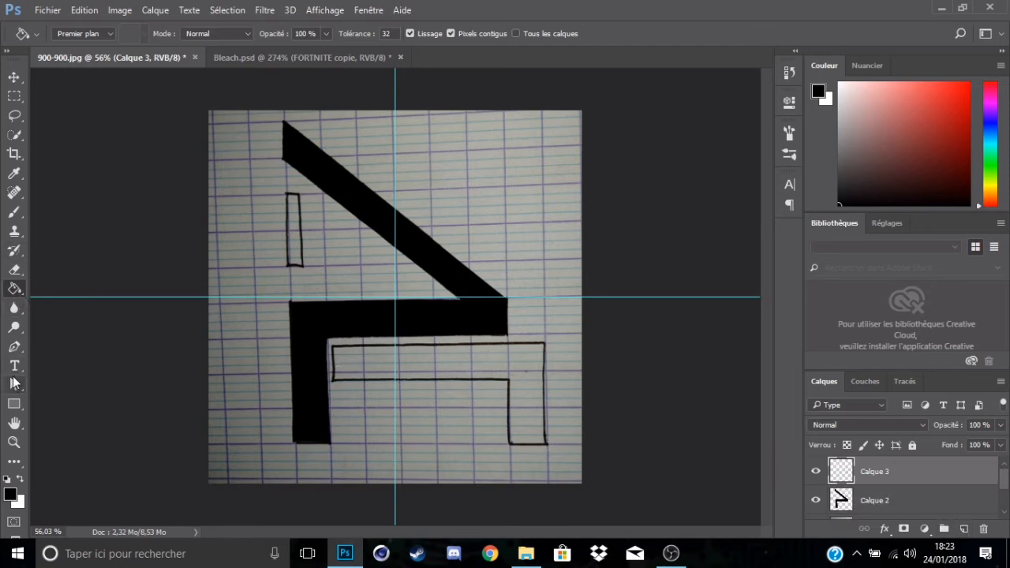
{"action": "left_click", "coordinate": [15, 345]}
{"action": "scroll", "coordinate": [363, 355], "scroll_direction": "up", "scroll_amount": 6}
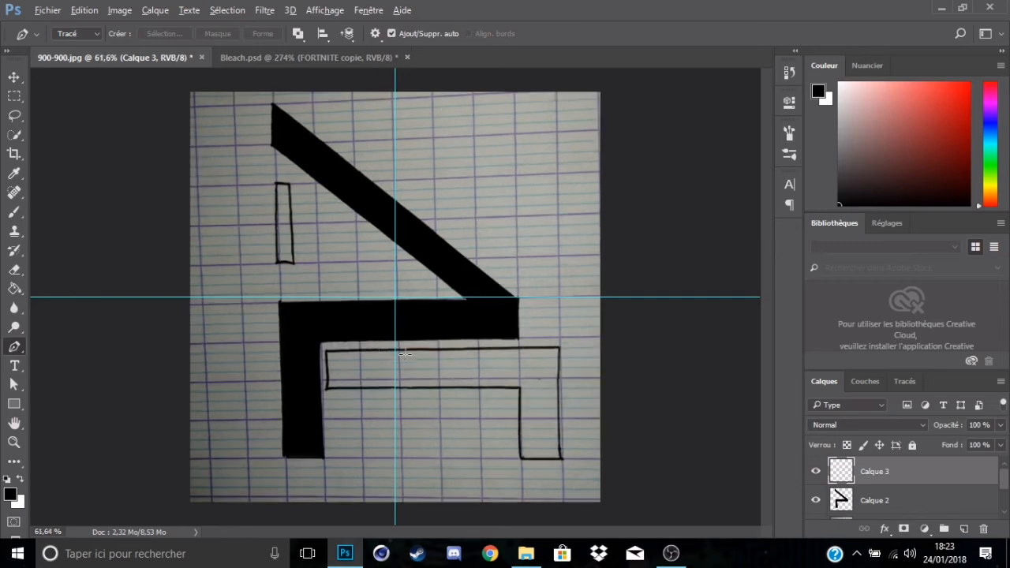
{"action": "scroll", "coordinate": [324, 344], "scroll_direction": "down", "scroll_amount": 3}
{"action": "scroll", "coordinate": [308, 330], "scroll_direction": "up", "scroll_amount": 10}
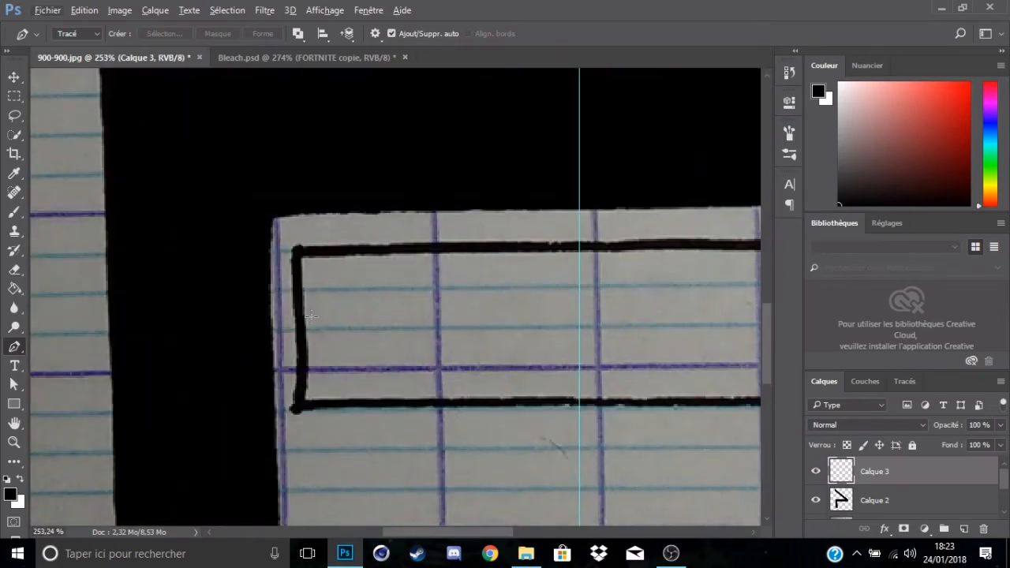
{"action": "left_click", "coordinate": [297, 251]}
{"action": "scroll", "coordinate": [297, 251], "scroll_direction": "up", "scroll_amount": 6}
{"action": "left_click", "coordinate": [525, 241]}
Step: Continue the Pen path down and around the L-shape's vertical leg, back along its inner edge, and close it
{"action": "scroll", "coordinate": [526, 242], "scroll_direction": "down", "scroll_amount": 5}
{"action": "left_click", "coordinate": [660, 332]}
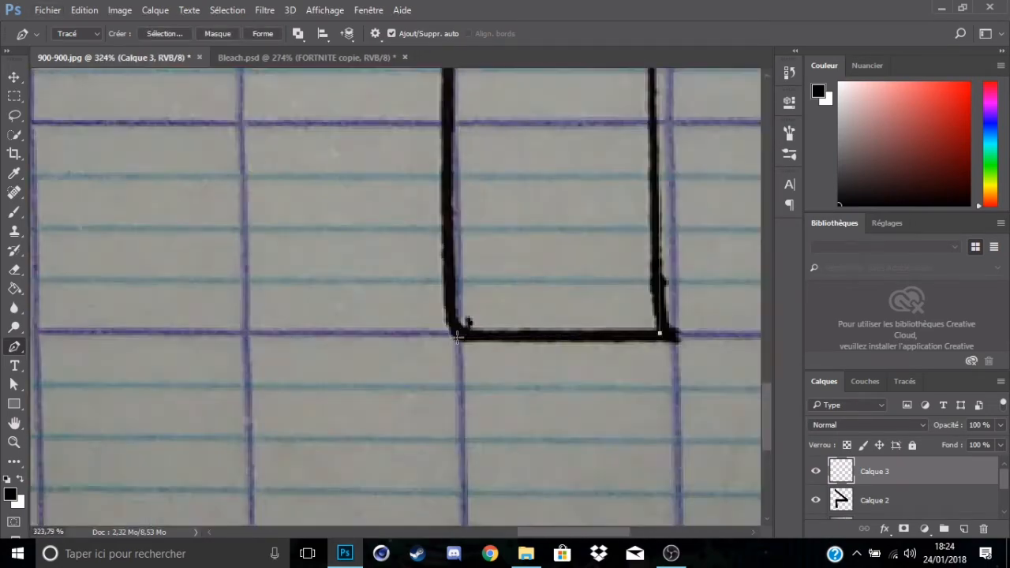
{"action": "left_click", "coordinate": [460, 334]}
{"action": "scroll", "coordinate": [466, 236], "scroll_direction": "down", "scroll_amount": 3}
{"action": "left_click", "coordinate": [468, 124]}
{"action": "scroll", "coordinate": [335, 217], "scroll_direction": "down", "scroll_amount": 5}
{"action": "left_click", "coordinate": [406, 340]}
Step: Convert the L-shape's path into a selection and fill it with black
{"action": "right_click", "coordinate": [457, 241]}
{"action": "left_click", "coordinate": [528, 235]}
{"action": "scroll", "coordinate": [587, 206], "scroll_direction": "down", "scroll_amount": 7}
{"action": "left_click", "coordinate": [15, 289]}
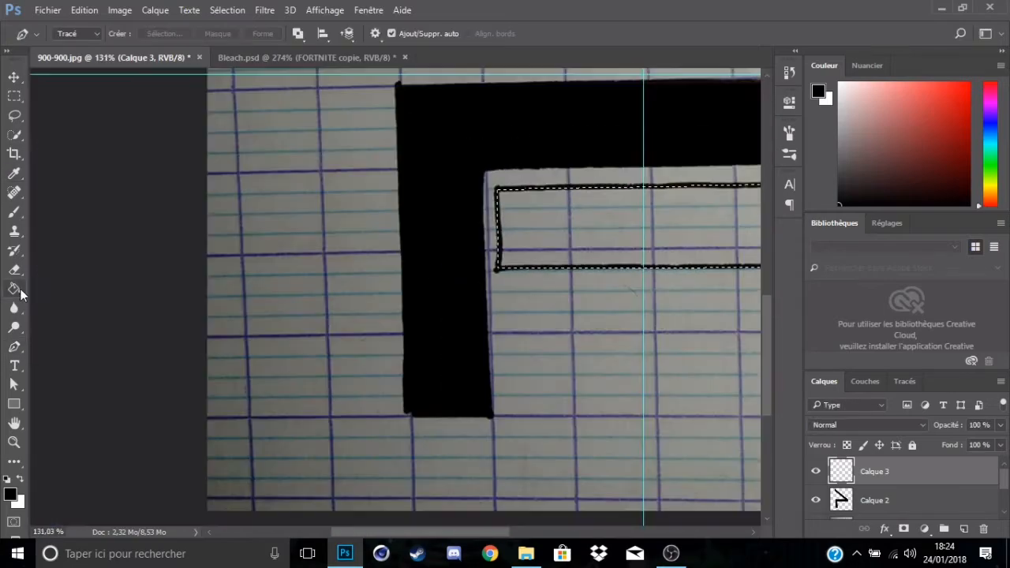
{"action": "left_click", "coordinate": [568, 227]}
Step: Hide and reshow the DSC_0028 sketch layer to check the filled shapes on their own
{"action": "scroll", "coordinate": [869, 481], "scroll_direction": "down", "scroll_amount": 3}
{"action": "left_click", "coordinate": [817, 477]}
{"action": "scroll", "coordinate": [539, 353], "scroll_direction": "down", "scroll_amount": 8}
{"action": "left_click", "coordinate": [816, 478]}
Step: Add a new layer and trace the narrow vertical rectangle with a closed four-corner Pen path
{"action": "scroll", "coordinate": [316, 288], "scroll_direction": "up", "scroll_amount": 10}
{"action": "left_click", "coordinate": [964, 529]}
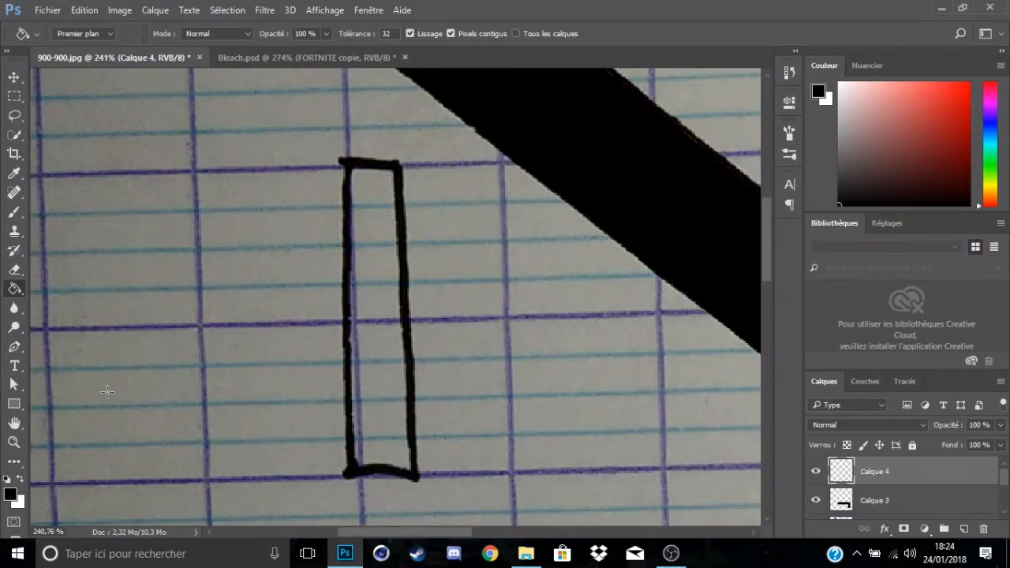
{"action": "left_click", "coordinate": [14, 347]}
{"action": "left_click", "coordinate": [342, 158]}
{"action": "left_click", "coordinate": [398, 161]}
{"action": "left_click", "coordinate": [413, 478]}
{"action": "left_click", "coordinate": [351, 475]}
{"action": "left_click", "coordinate": [342, 158]}
Step: Convert the narrow rectangle's path into a selection and fill it with black
{"action": "right_click", "coordinate": [371, 205]}
{"action": "left_click", "coordinate": [427, 259]}
{"action": "key", "text": "Return"}
{"action": "left_click", "coordinate": [15, 289]}
{"action": "left_click", "coordinate": [671, 553]}
{"action": "left_click", "coordinate": [671, 553]}
Step: Hide the DSC_0028 sketch layer so the black shapes stand on the white background
{"action": "left_click", "coordinate": [816, 477]}
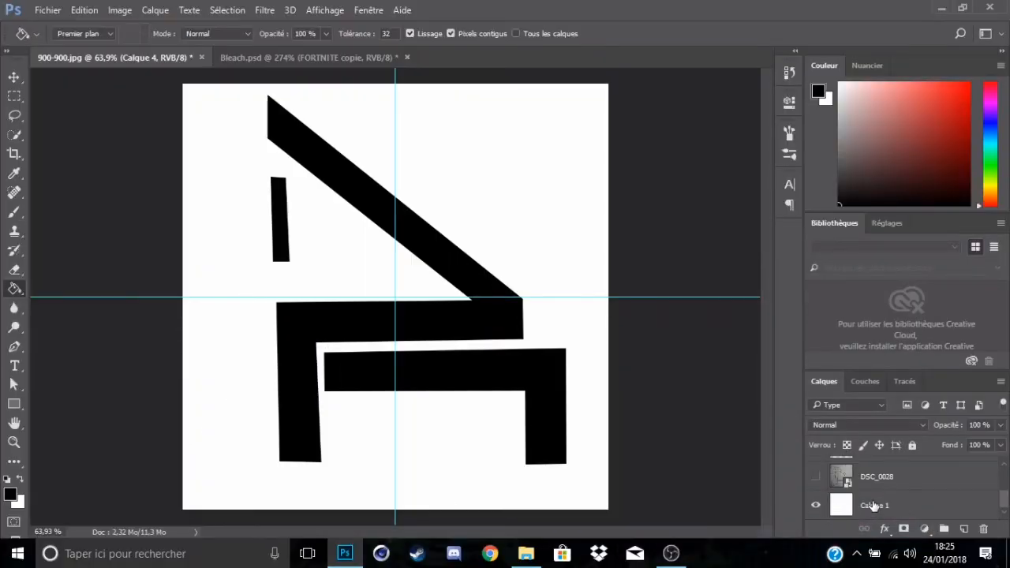
{"action": "scroll", "coordinate": [872, 505], "scroll_direction": "up", "scroll_amount": 3}
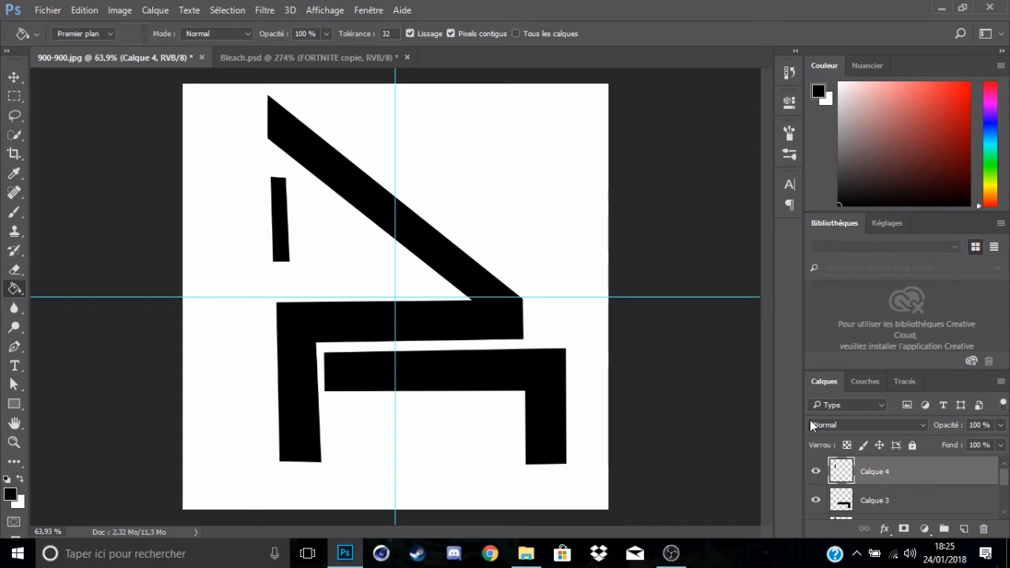
{"action": "scroll", "coordinate": [870, 484], "scroll_direction": "down", "scroll_amount": 2}
{"action": "scroll", "coordinate": [870, 485], "scroll_direction": "up", "scroll_amount": 2}
Step: Enlarge the narrow vertical bar with Free Transform and position it under the tip of the diagonal band
{"action": "key", "text": "ctrl+t"}
{"action": "scroll", "coordinate": [141, 242], "scroll_direction": "up", "scroll_amount": 5}
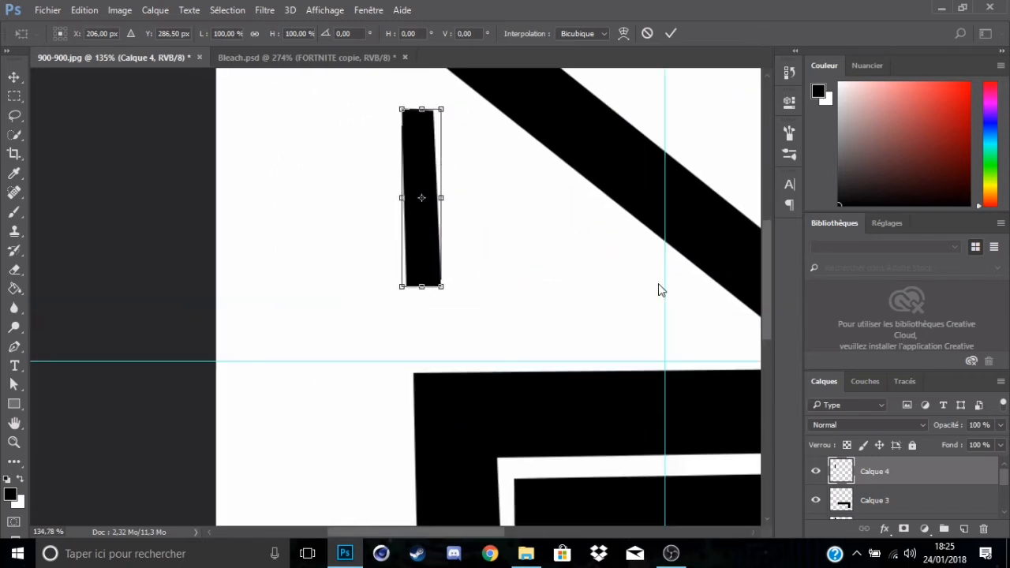
{"action": "left_click_drag", "start_coordinate": [767, 291], "coordinate": [762, 259]}
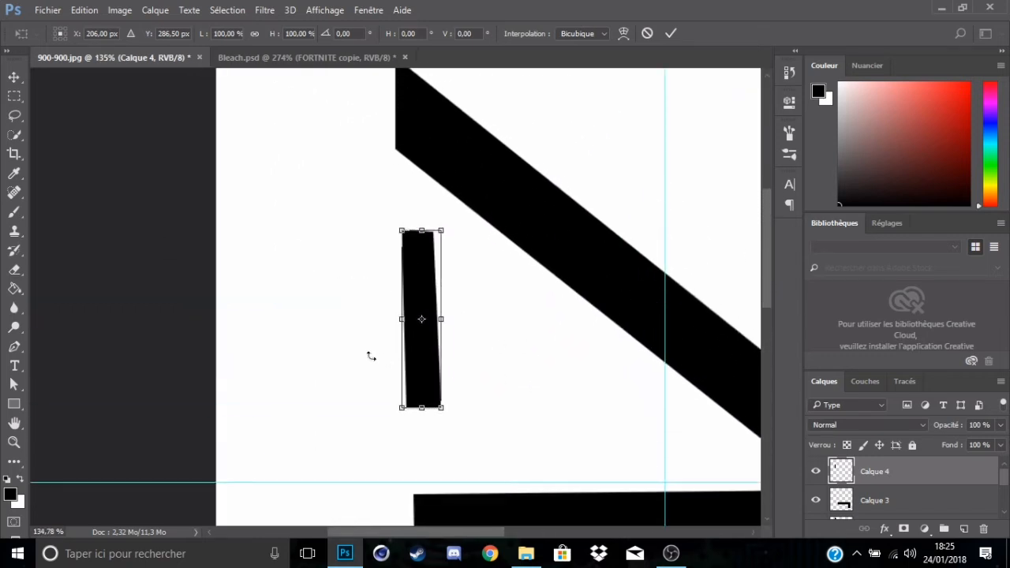
{"action": "left_click_drag", "start_coordinate": [439, 407], "coordinate": [491, 470]}
{"action": "left_click_drag", "start_coordinate": [442, 442], "coordinate": [440, 424]}
{"action": "key", "text": "Return"}
{"action": "key", "text": "g"}
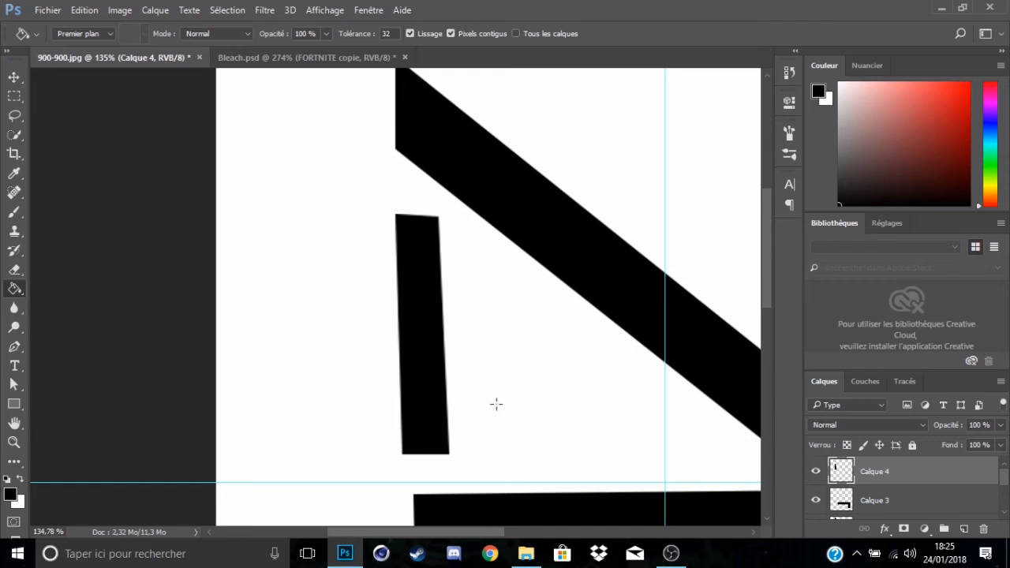
Step: Rotate the narrow bar slightly clockwise so it stands more upright
{"action": "key", "text": "ctrl+t"}
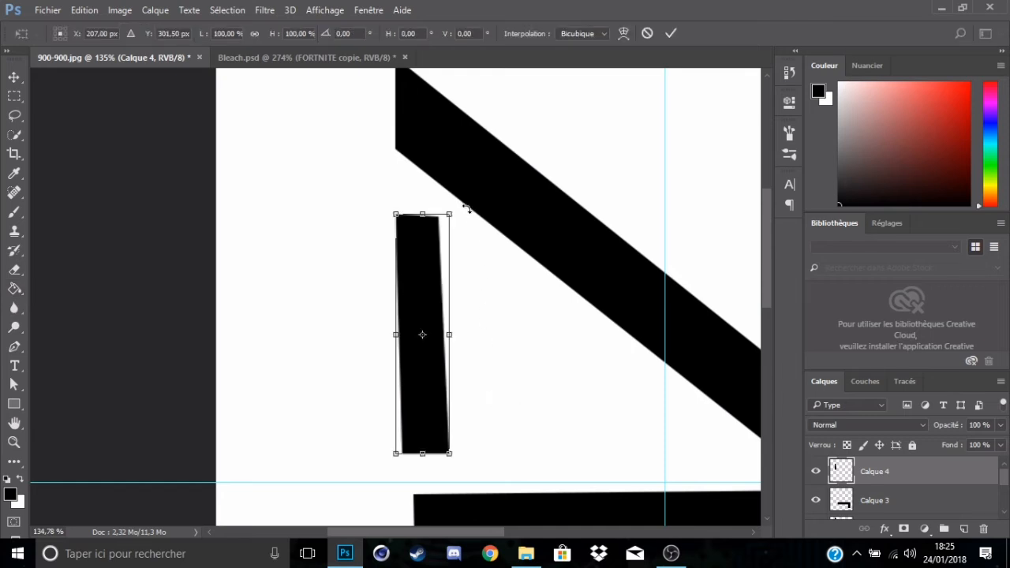
{"action": "mouse_move", "coordinate": [468, 209]}
{"action": "left_mouse_down"}
{"action": "mouse_move", "coordinate": [485, 200]}
{"action": "mouse_move", "coordinate": [469, 210]}
{"action": "left_mouse_up"}
{"action": "key", "text": "Return"}
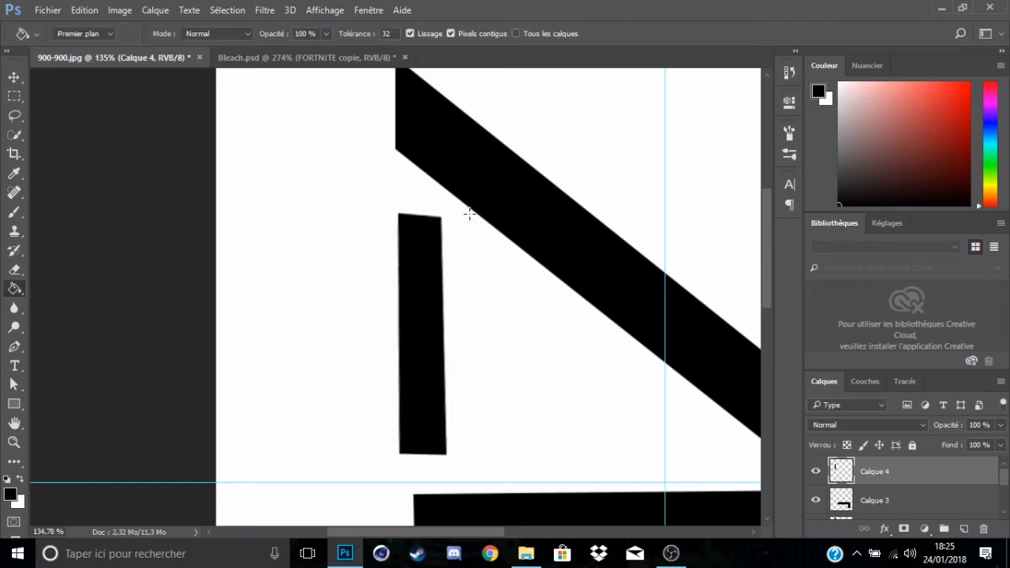
Step: Make the lower L-shaped piece on Calque 3 slightly smaller with Free Transform and shift it to widen its gap from the larger shape
{"action": "scroll", "coordinate": [470, 214], "scroll_direction": "down", "scroll_amount": 6}
{"action": "scroll", "coordinate": [470, 216], "scroll_direction": "up", "scroll_amount": 3}
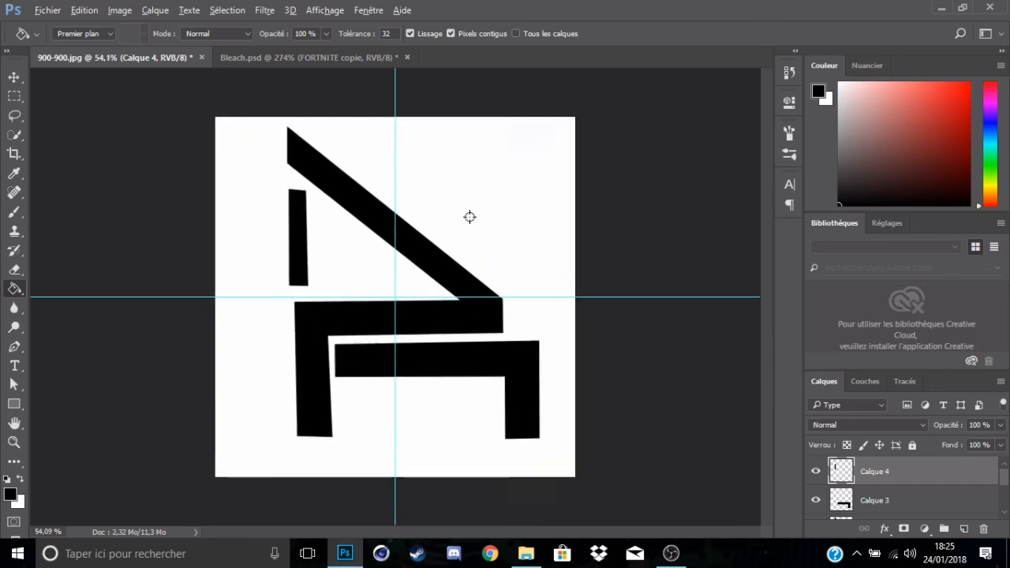
{"action": "scroll", "coordinate": [469, 217], "scroll_direction": "up", "scroll_amount": 1}
{"action": "left_click", "coordinate": [892, 505]}
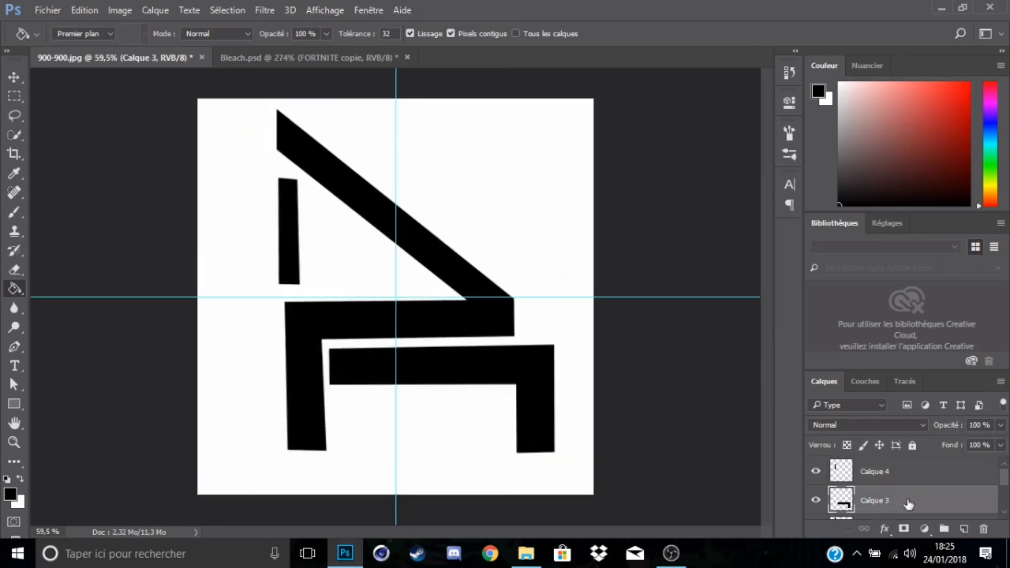
{"action": "key", "text": "ctrl+t"}
{"action": "left_click_drag", "start_coordinate": [533, 405], "coordinate": [533, 411]}
{"action": "left_click_drag", "start_coordinate": [555, 405], "coordinate": [564, 403]}
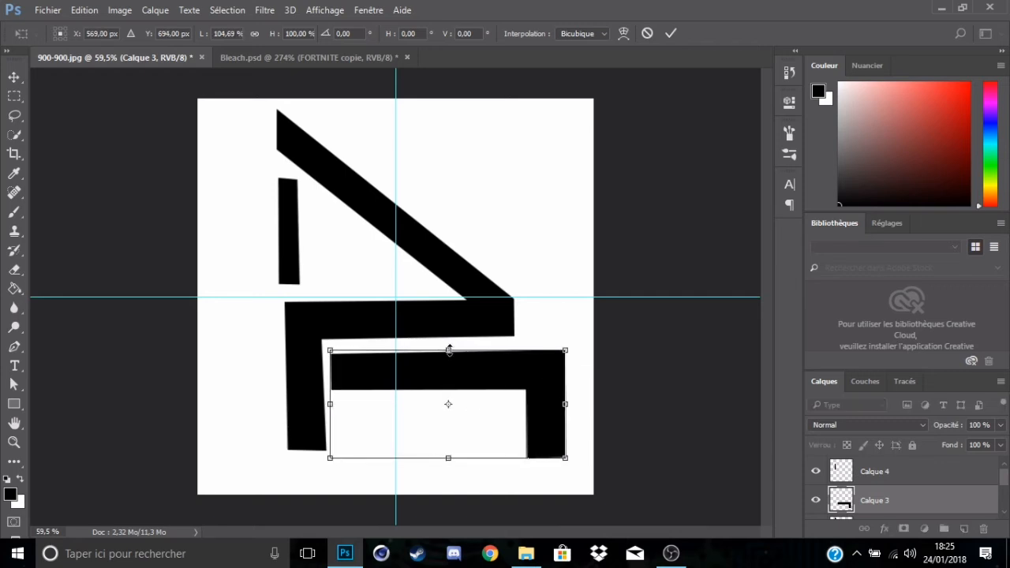
{"action": "left_click_drag", "start_coordinate": [447, 349], "coordinate": [448, 359]}
{"action": "left_click_drag", "start_coordinate": [563, 402], "coordinate": [546, 401]}
{"action": "left_click_drag", "start_coordinate": [514, 408], "coordinate": [519, 401]}
{"action": "key", "text": "Return"}
Step: Place a horizontal guide at the base of the left leg and stretch the Calque 3 piece down to it
{"action": "key", "text": "ctrl+r"}
{"action": "left_click_drag", "start_coordinate": [458, 74], "coordinate": [462, 457]}
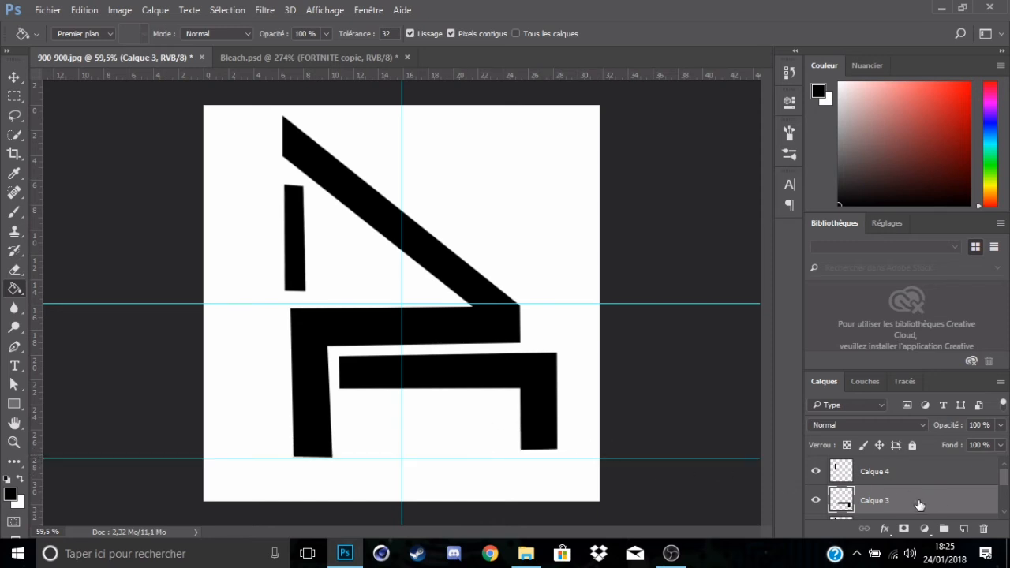
{"action": "key", "text": "ctrl+t"}
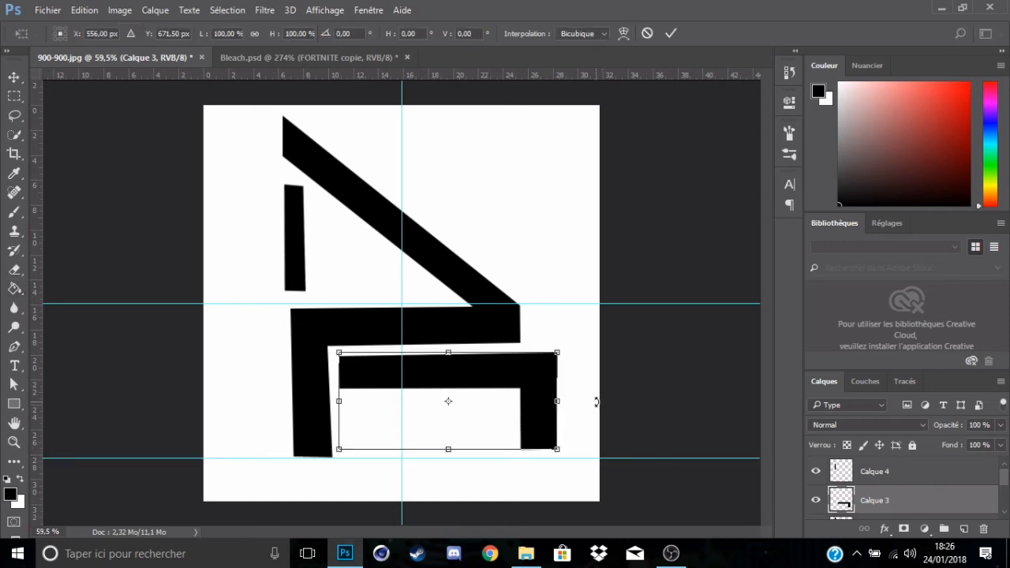
{"action": "scroll", "coordinate": [596, 402], "scroll_direction": "up", "scroll_amount": 4}
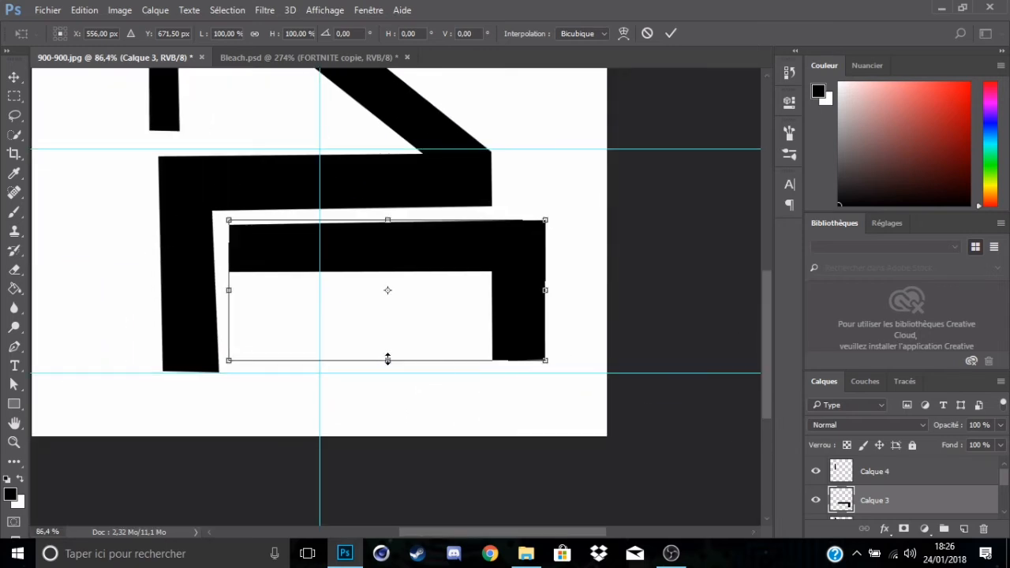
{"action": "left_click_drag", "start_coordinate": [388, 359], "coordinate": [388, 372]}
{"action": "key", "text": "Return"}
{"action": "scroll", "coordinate": [597, 329], "scroll_direction": "down", "scroll_amount": 3}
{"action": "key", "text": "g"}
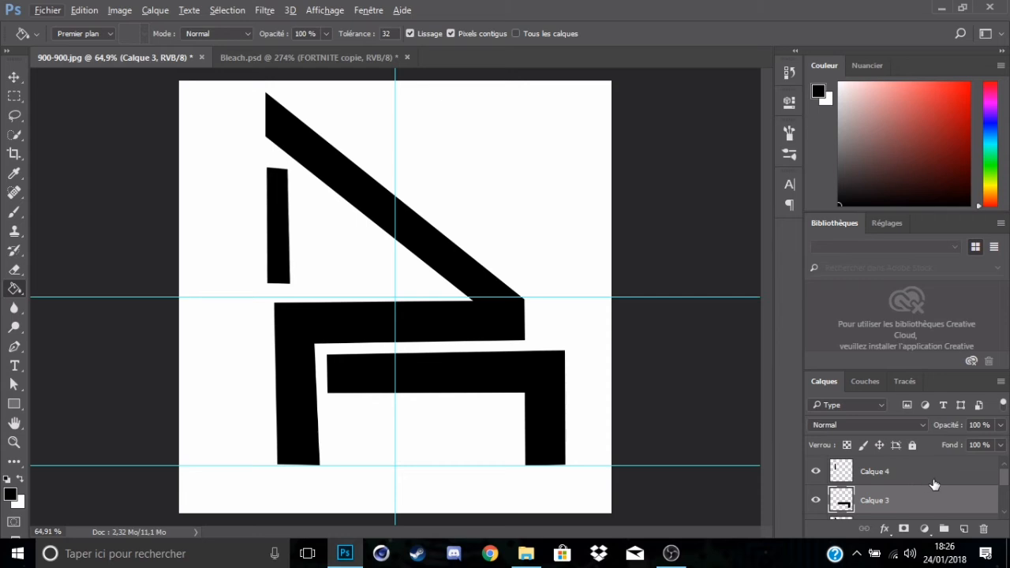
Step: Select the layers Calque 4 through Calque 2 together and hide the white Calque 1 background
{"action": "left_click", "coordinate": [900, 475]}
{"action": "scroll", "coordinate": [898, 473], "scroll_direction": "down", "scroll_amount": 2}
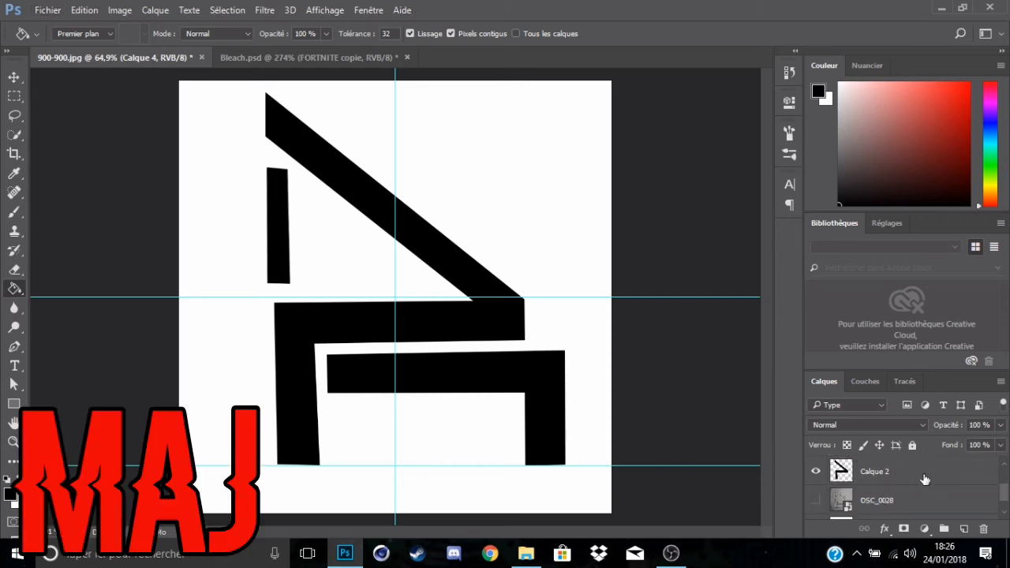
{"action": "left_click", "coordinate": [924, 477], "text": "shift"}
{"action": "scroll", "coordinate": [921, 483], "scroll_direction": "up", "scroll_amount": 1}
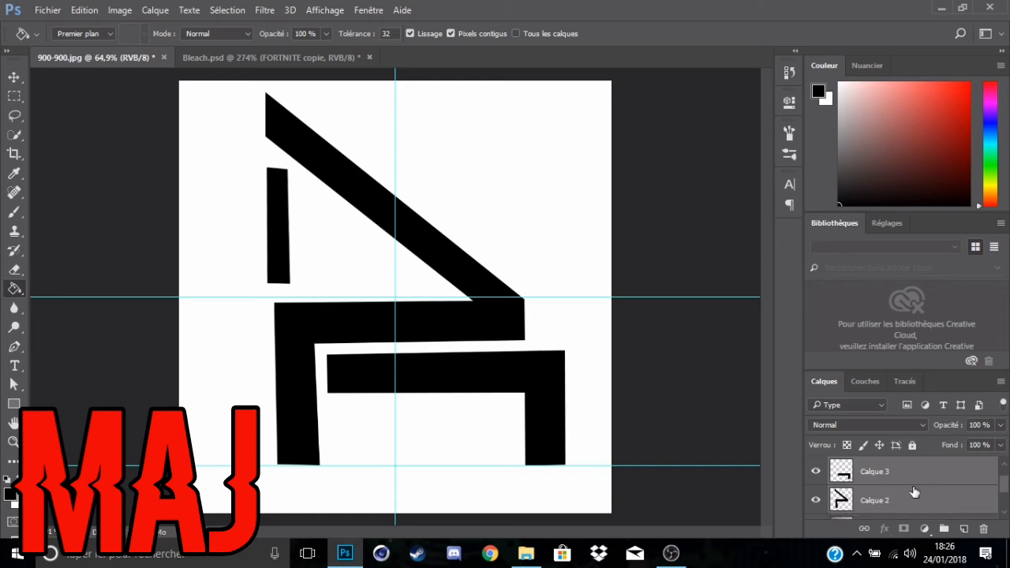
{"action": "scroll", "coordinate": [908, 493], "scroll_direction": "down", "scroll_amount": 1}
{"action": "scroll", "coordinate": [813, 512], "scroll_direction": "down", "scroll_amount": 1}
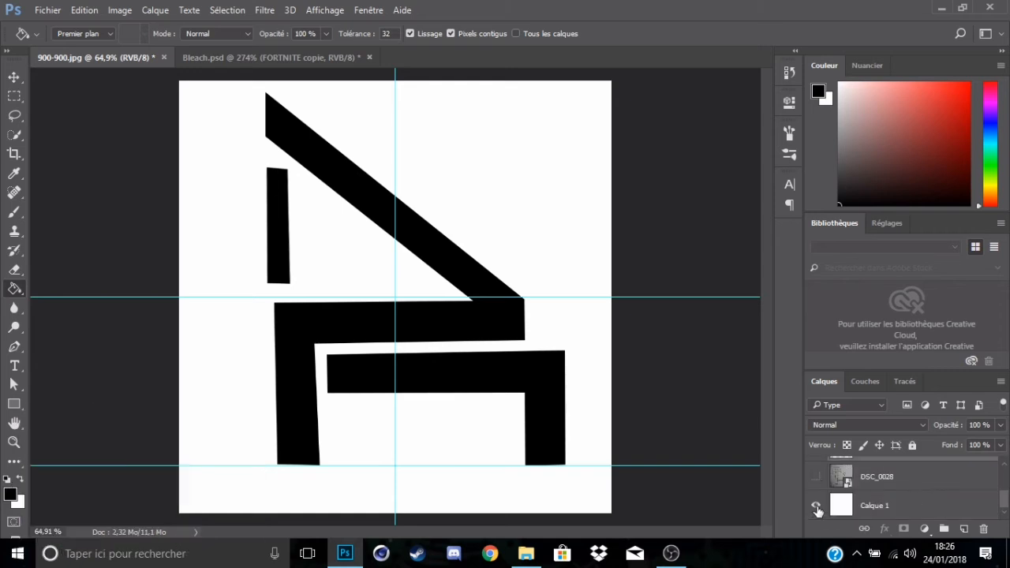
{"action": "left_click", "coordinate": [817, 507]}
{"action": "scroll", "coordinate": [925, 492], "scroll_direction": "up", "scroll_amount": 3}
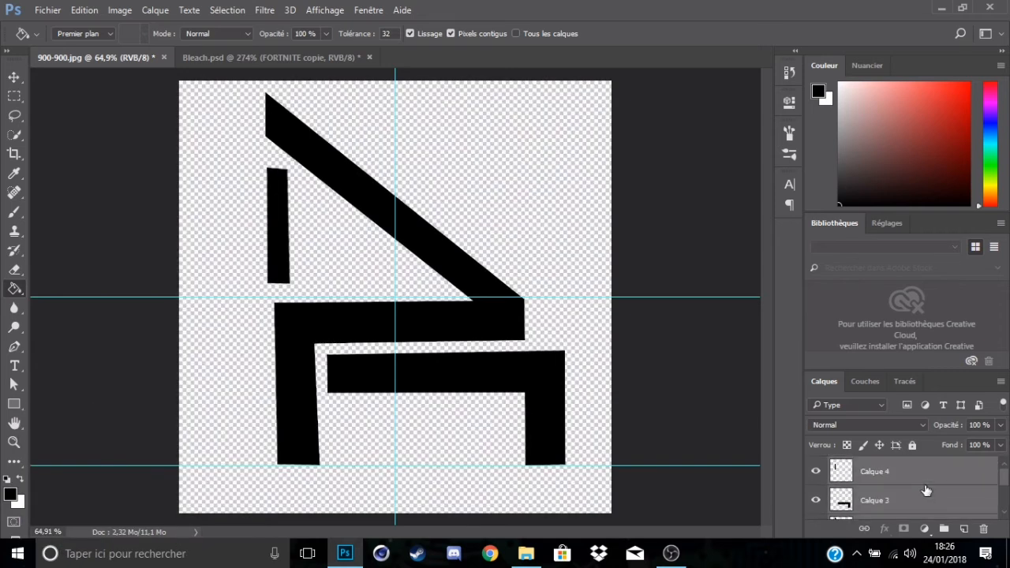
Step: Slightly enlarge and rotate the selected shapes together, center them on the canvas, and hide the guides
{"action": "key", "text": "ctrl+t"}
{"action": "mouse_move", "coordinate": [468, 379]}
{"action": "left_mouse_down"}
{"action": "mouse_move", "coordinate": [458, 401]}
{"action": "mouse_move", "coordinate": [466, 390]}
{"action": "left_mouse_up"}
{"action": "left_click_drag", "start_coordinate": [559, 103], "coordinate": [571, 85]}
{"action": "left_click_drag", "start_coordinate": [527, 246], "coordinate": [525, 263]}
{"action": "left_click_drag", "start_coordinate": [612, 95], "coordinate": [613, 97]}
{"action": "left_click_drag", "start_coordinate": [513, 217], "coordinate": [509, 210]}
{"action": "key", "text": "Return"}
{"action": "key", "text": "g"}
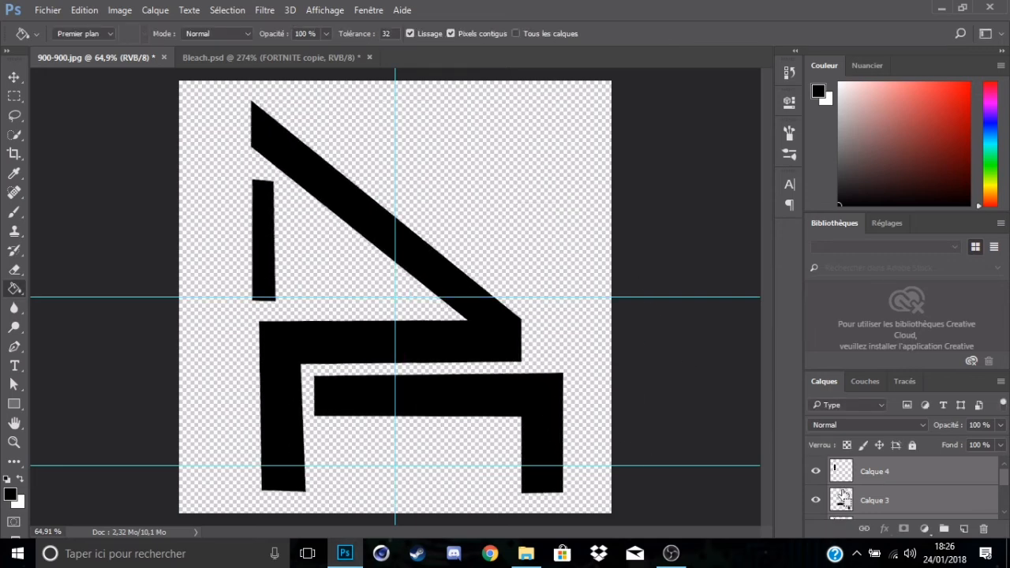
{"action": "key", "text": "ctrl+h"}
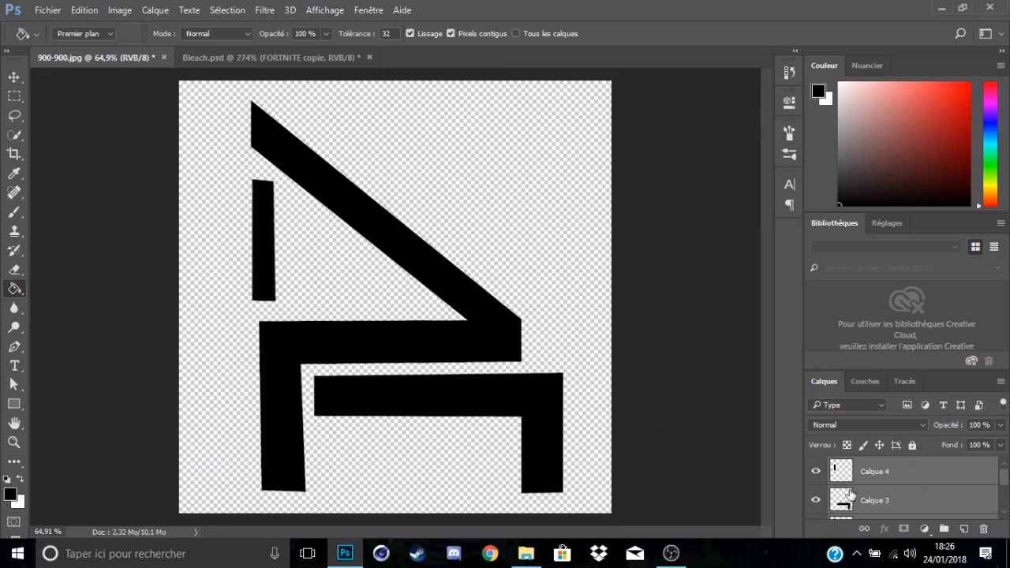
Step: Merge the selected shape layers into one and delete the hidden sketch and background layers
{"action": "right_click", "coordinate": [916, 493]}
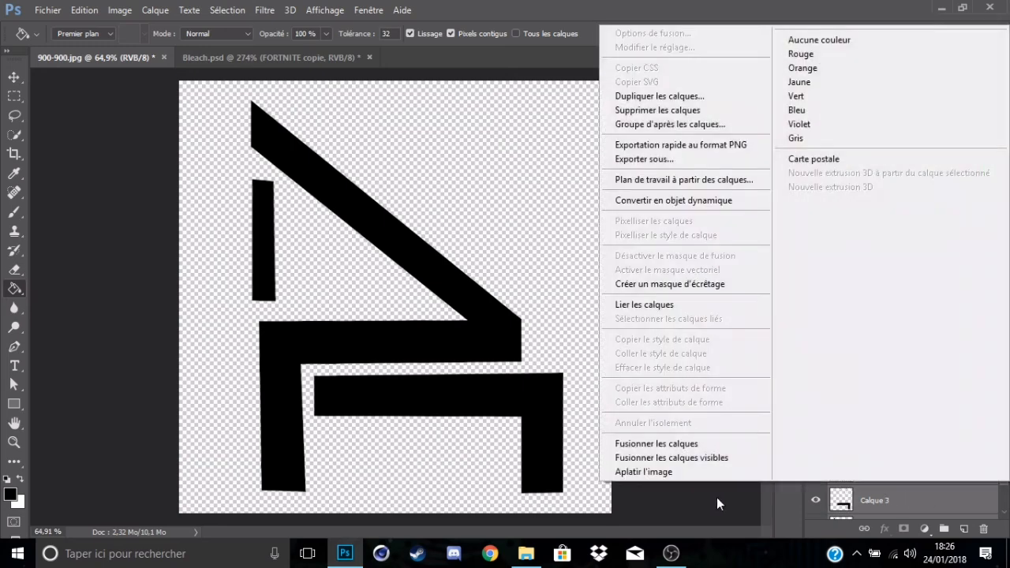
{"action": "left_click", "coordinate": [684, 446]}
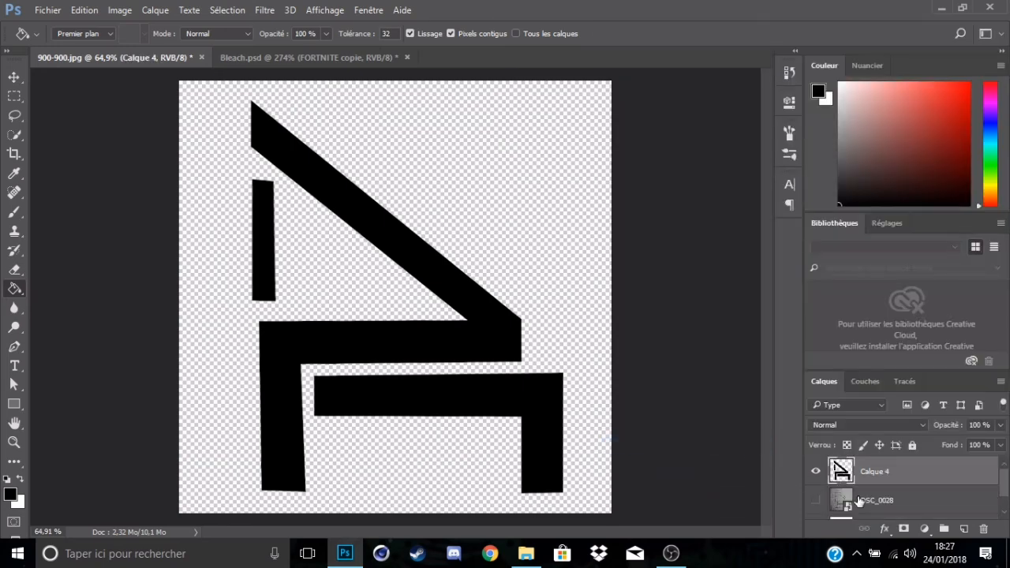
{"action": "left_click", "coordinate": [909, 501]}
{"action": "key", "text": "Delete"}
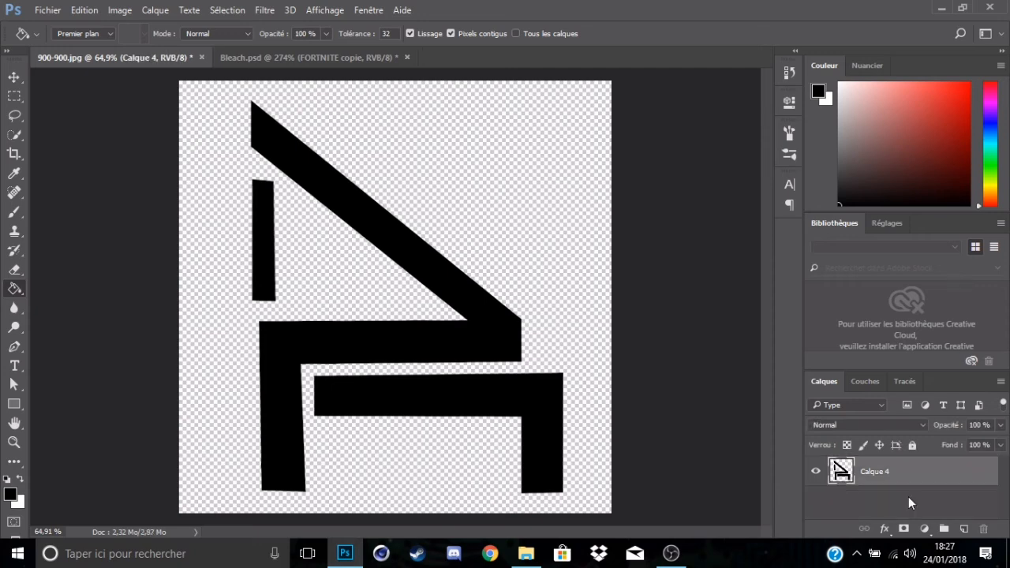
Step: Start saving the logo under a new file in RESSOURCES+DESIGNS and set the file format to PNG
{"action": "left_click", "coordinate": [48, 10]}
{"action": "left_click", "coordinate": [77, 173]}
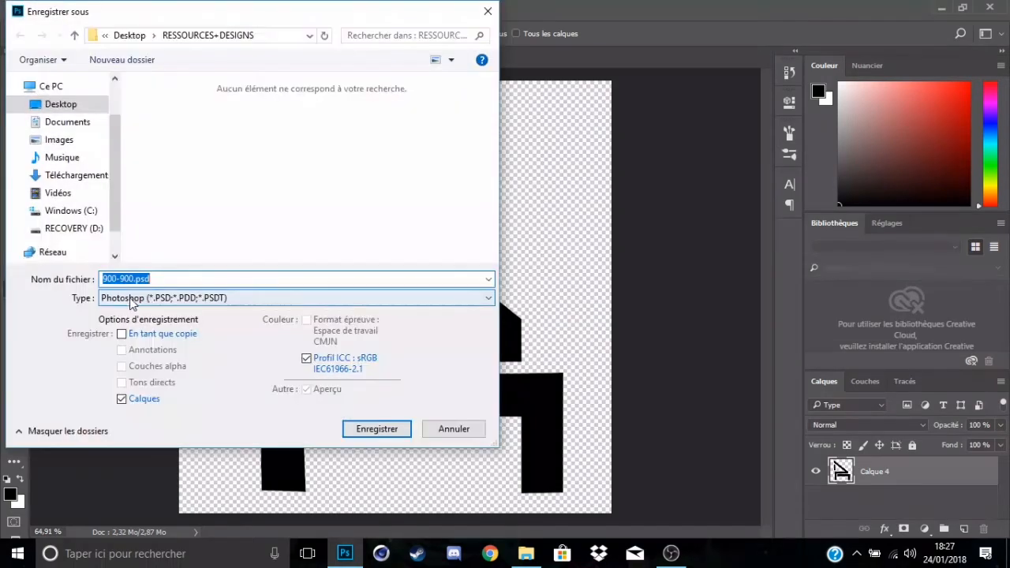
{"action": "left_click", "coordinate": [149, 299]}
{"action": "left_click", "coordinate": [161, 427]}
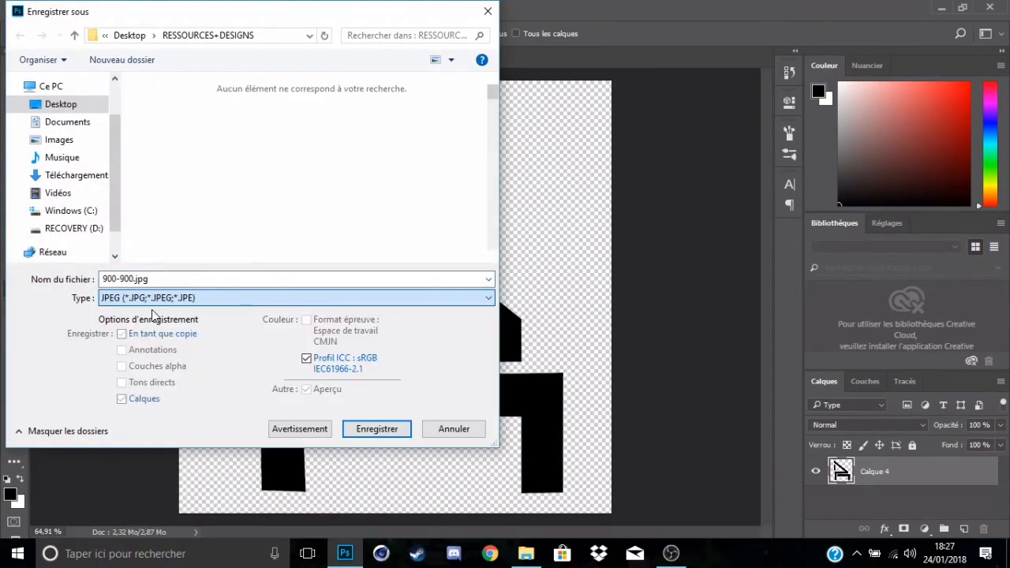
{"action": "left_click", "coordinate": [162, 298]}
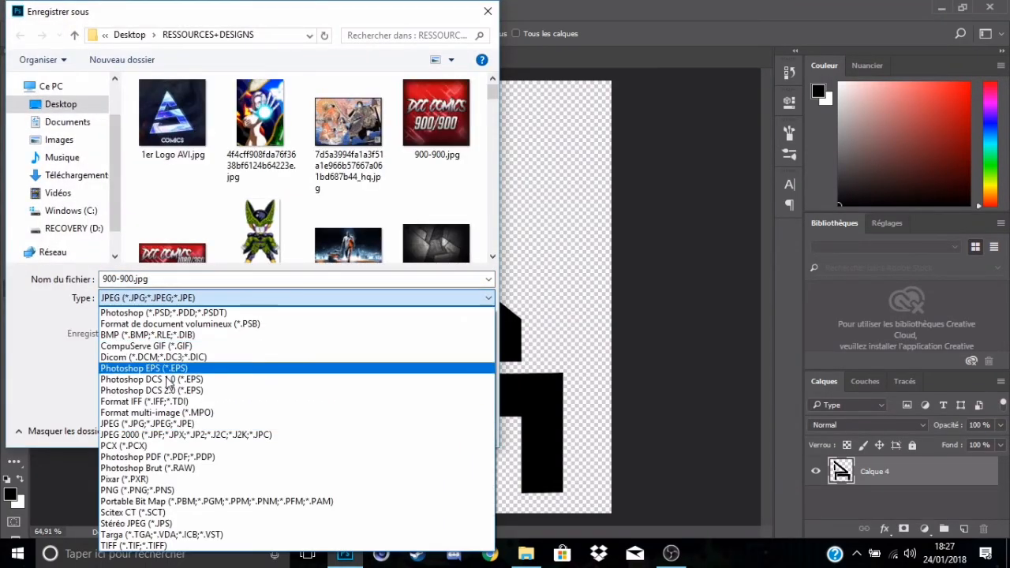
{"action": "left_click", "coordinate": [164, 490]}
Step: Name the PNG file LR and save it with the smallest/slow compression and no interlacing
{"action": "left_click_drag", "start_coordinate": [172, 282], "coordinate": [88, 282]}
{"action": "key", "text": "BackSpace"}
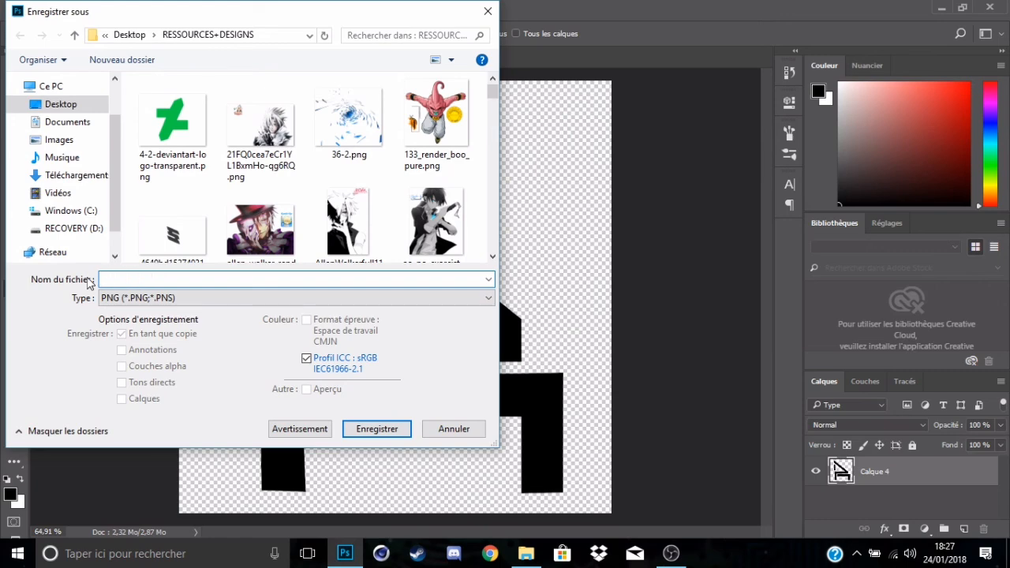
{"action": "type", "text": "L"}
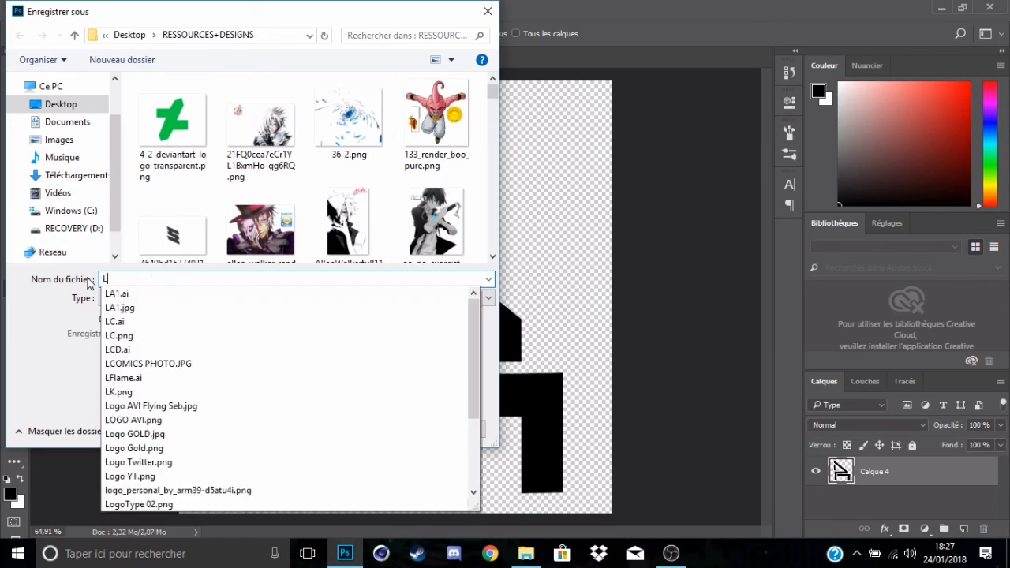
{"action": "type", "text": "R"}
{"action": "left_click", "coordinate": [29, 359]}
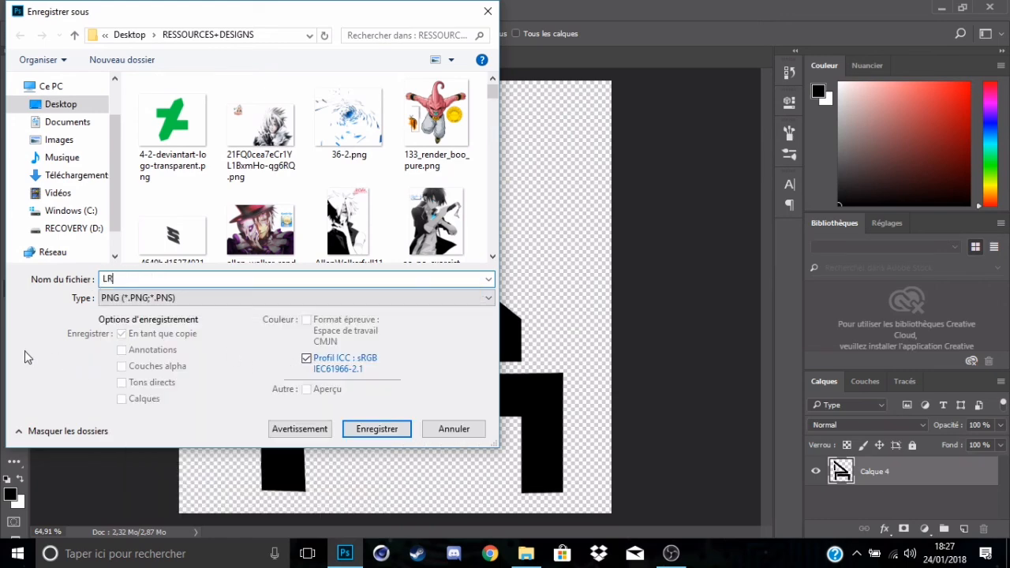
{"action": "left_click", "coordinate": [378, 431]}
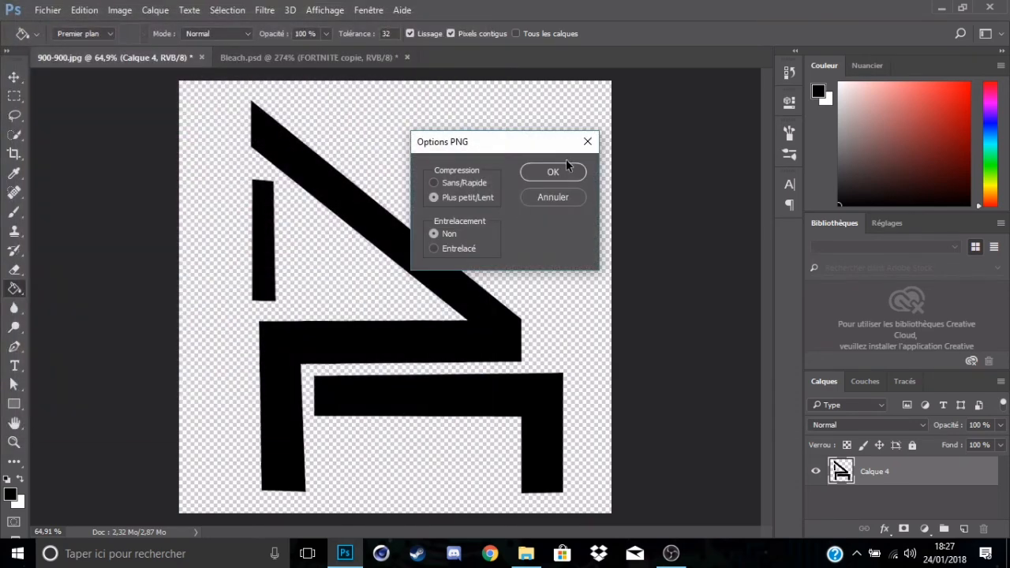
{"action": "left_click", "coordinate": [568, 171]}
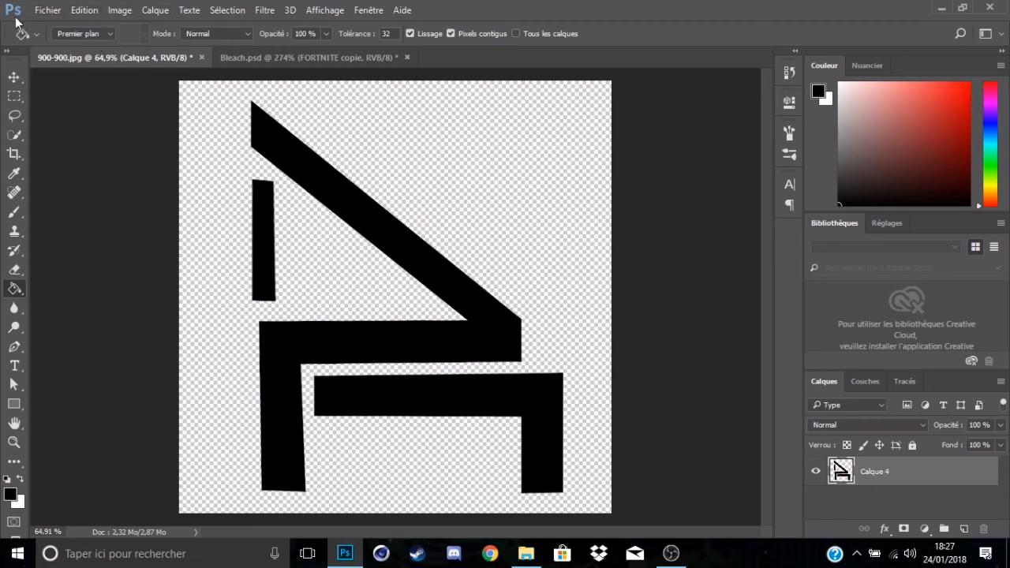
Step: Save the logo as a Photoshop document named LR in the Desktop folder PSD DESIGNS, with maximized compatibility
{"action": "left_click", "coordinate": [44, 11]}
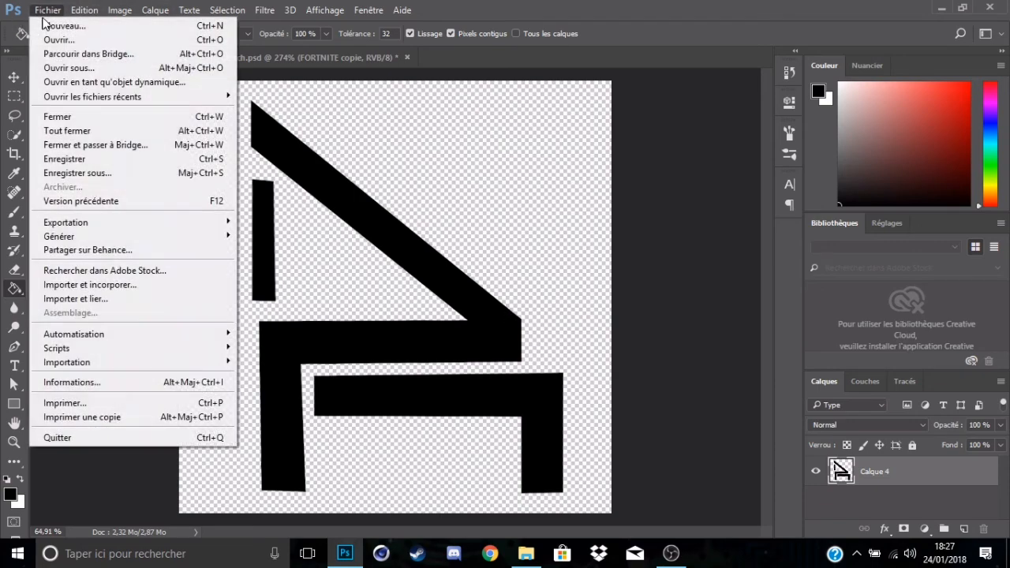
{"action": "left_click", "coordinate": [69, 167]}
{"action": "key", "text": "BackSpace"}
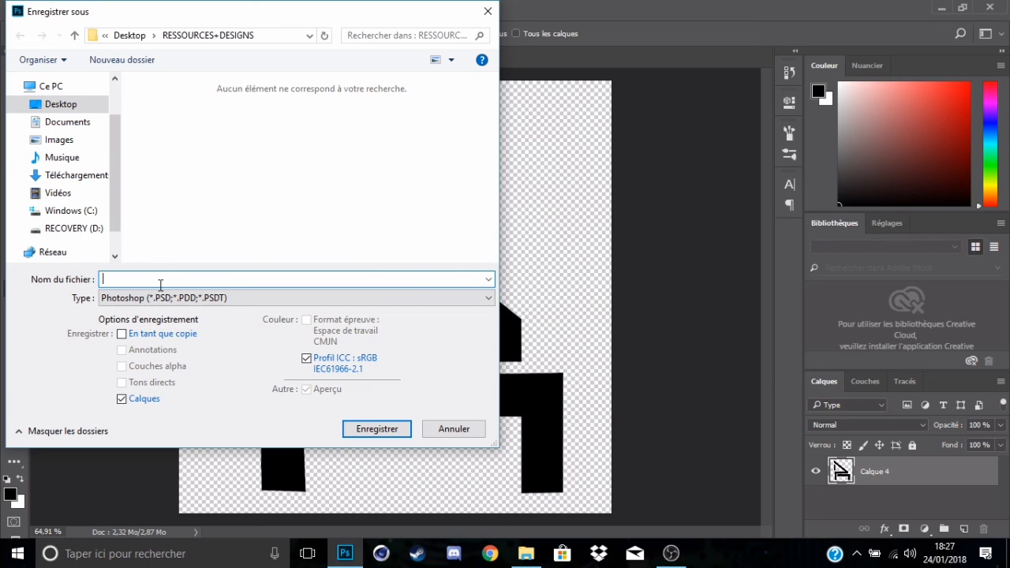
{"action": "type", "text": "L"}
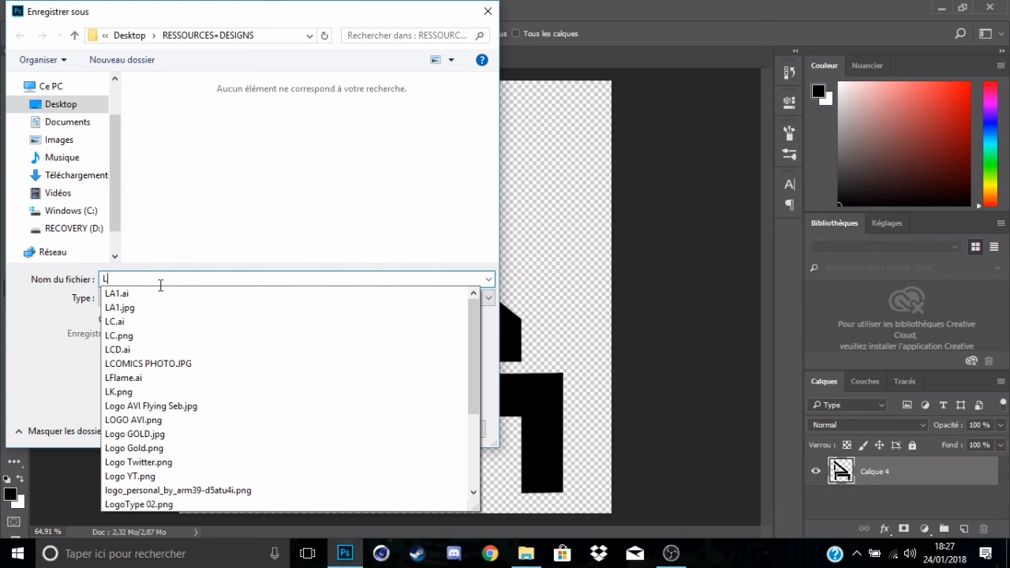
{"action": "type", "text": "R"}
{"action": "left_click", "coordinate": [32, 349]}
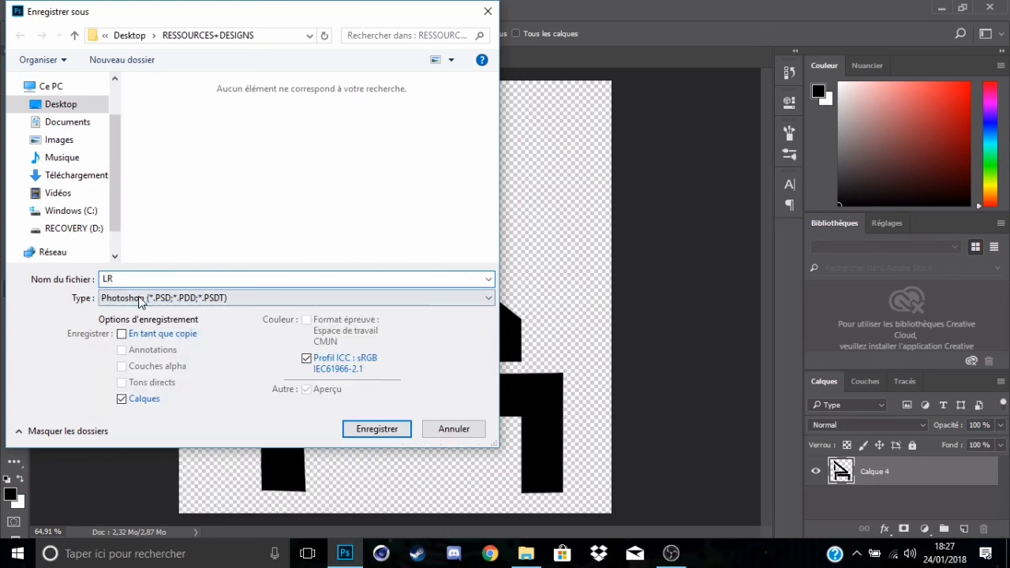
{"action": "left_click", "coordinate": [61, 103]}
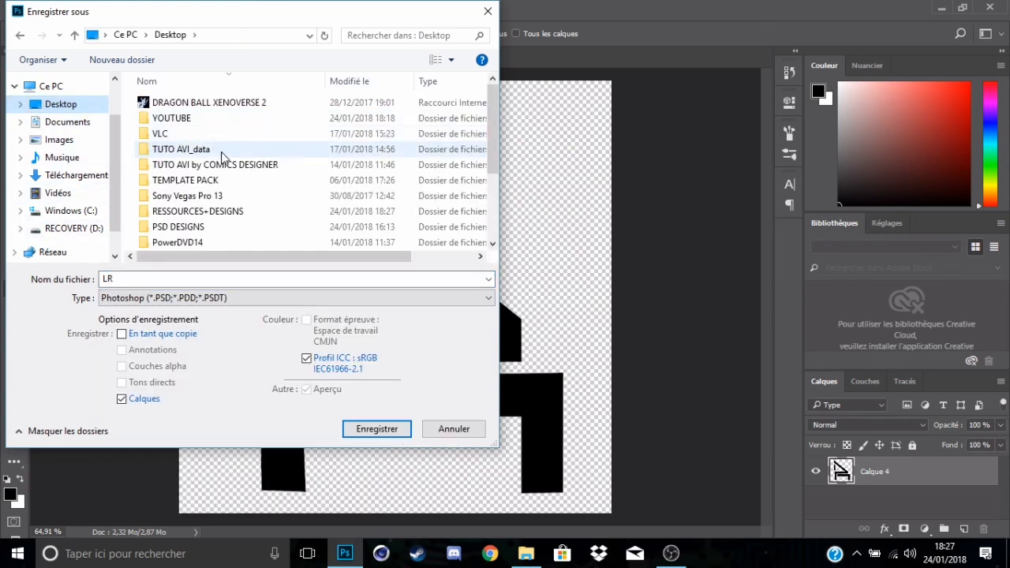
{"action": "scroll", "coordinate": [229, 162], "scroll_direction": "down", "scroll_amount": 2}
{"action": "double_click", "coordinate": [264, 154]}
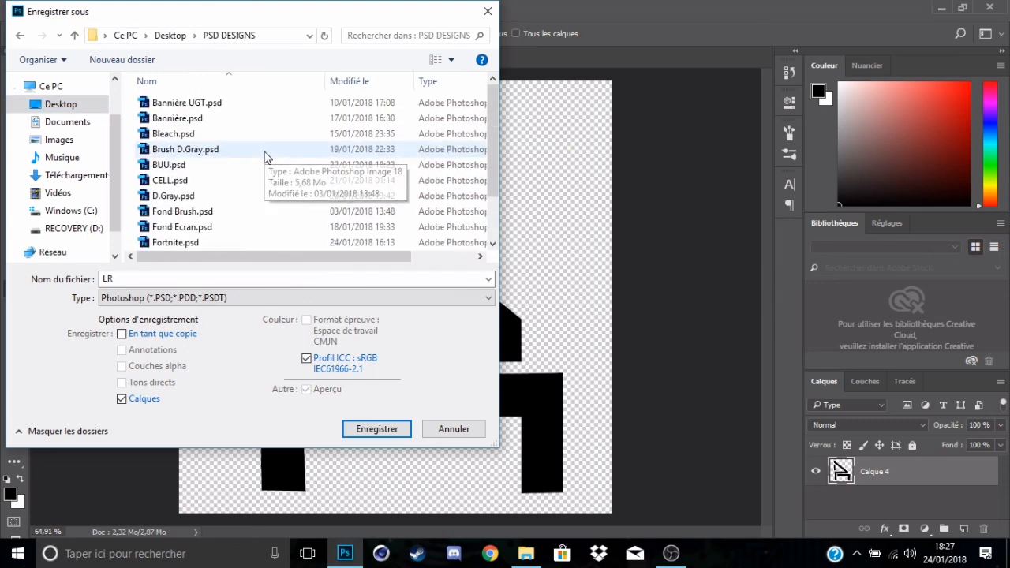
{"action": "left_click", "coordinate": [374, 430]}
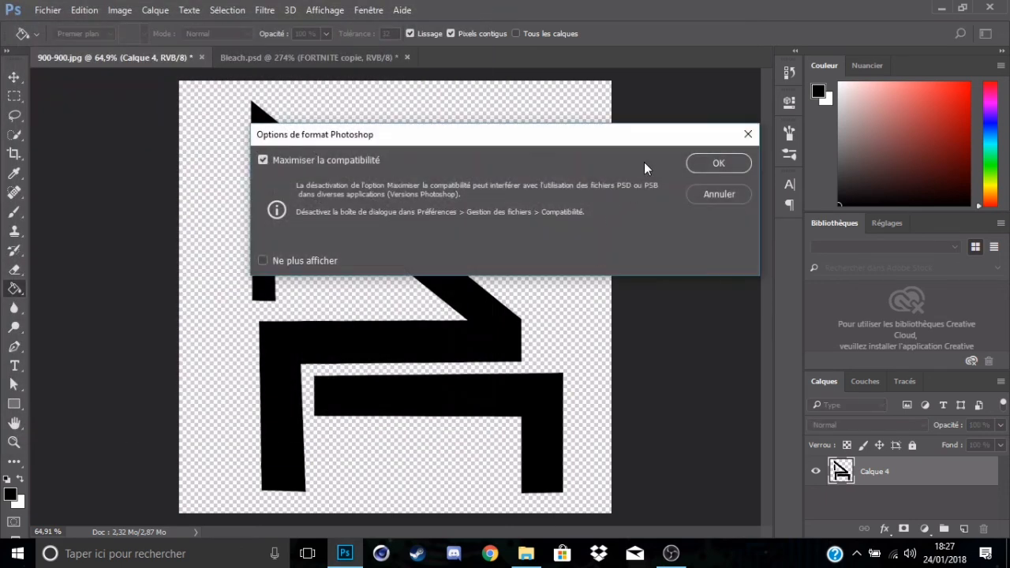
{"action": "left_click", "coordinate": [719, 163]}
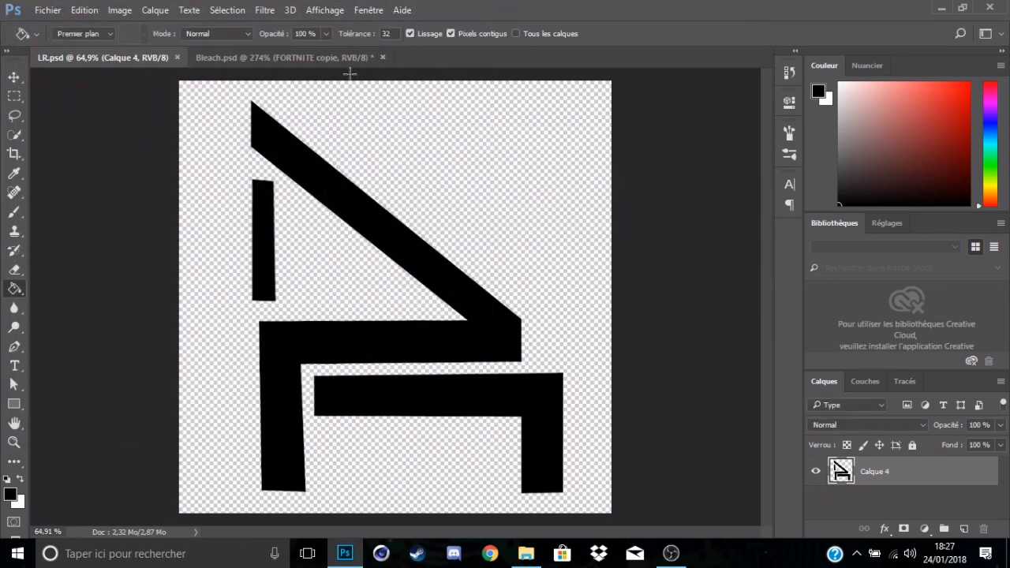
Step: Close the Bleach.psd document without saving its changes
{"action": "left_click", "coordinate": [383, 57]}
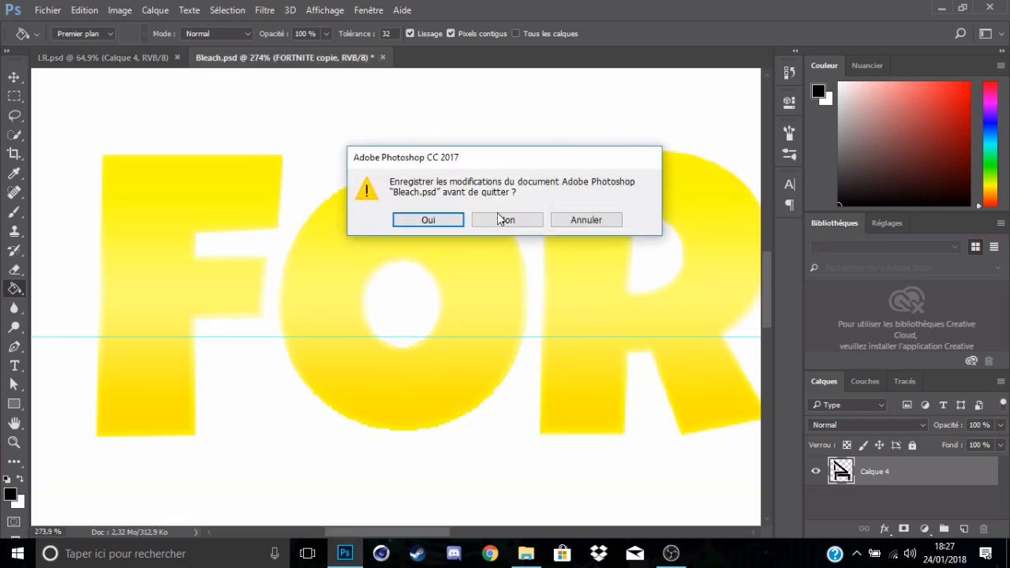
{"action": "left_click", "coordinate": [499, 219]}
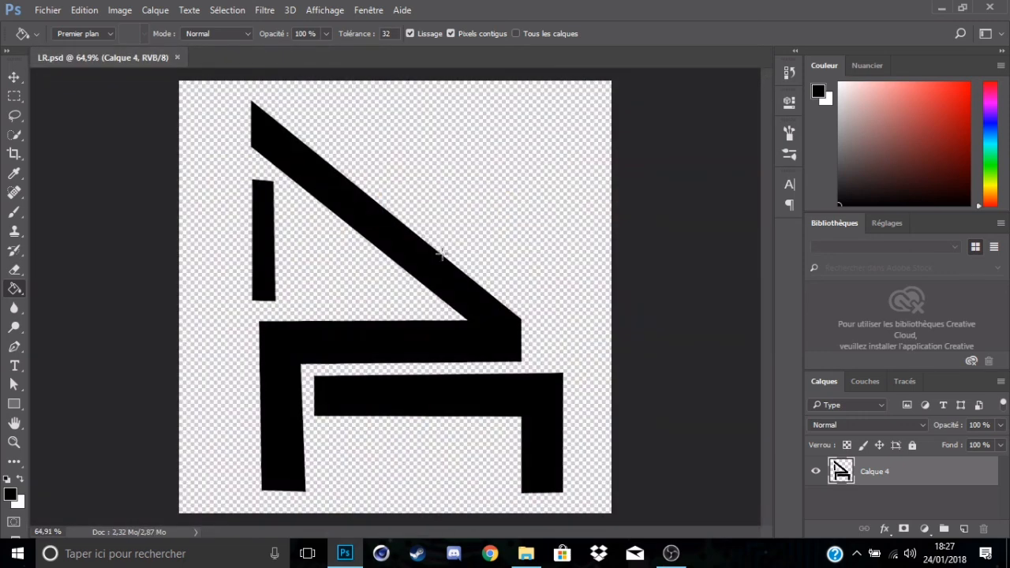